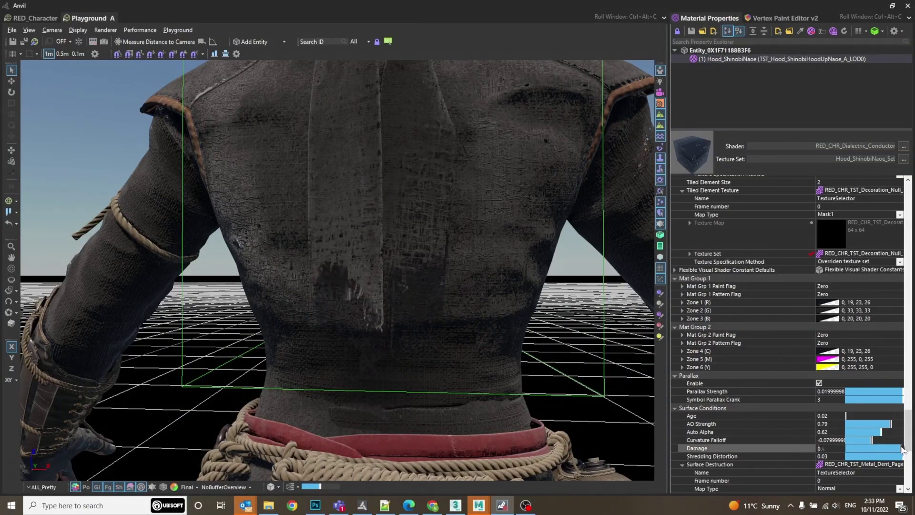
# Orbit the viewport around the character's back to see more of the scene.
pyautogui.moveTo(365, 187); pyautogui.dragTo(892, 444, button='middle')
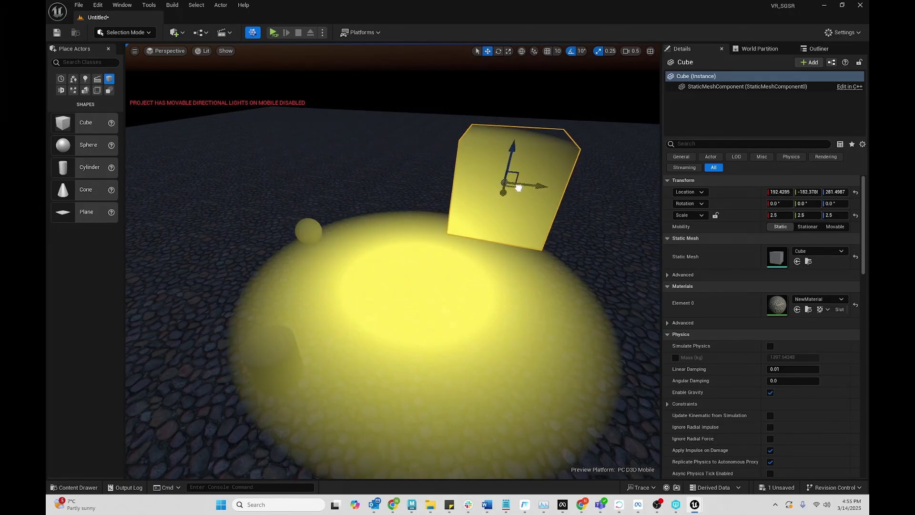
pyautogui.moveTo(498, 270); pyautogui.dragTo(423, 192, button='right')
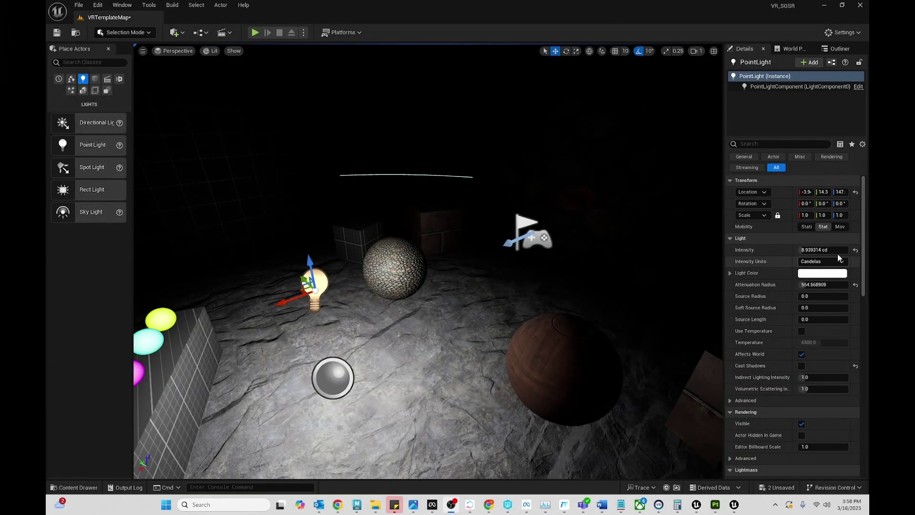
# Raise the point light's intensity to about 20.5 cd and adjust its attenuation radius.
pyautogui.moveTo(823, 250)
pyautogui.mouseDown()
pyautogui.moveTo(851, 249)
pyautogui.moveTo(823, 250)
pyautogui.mouseUp()
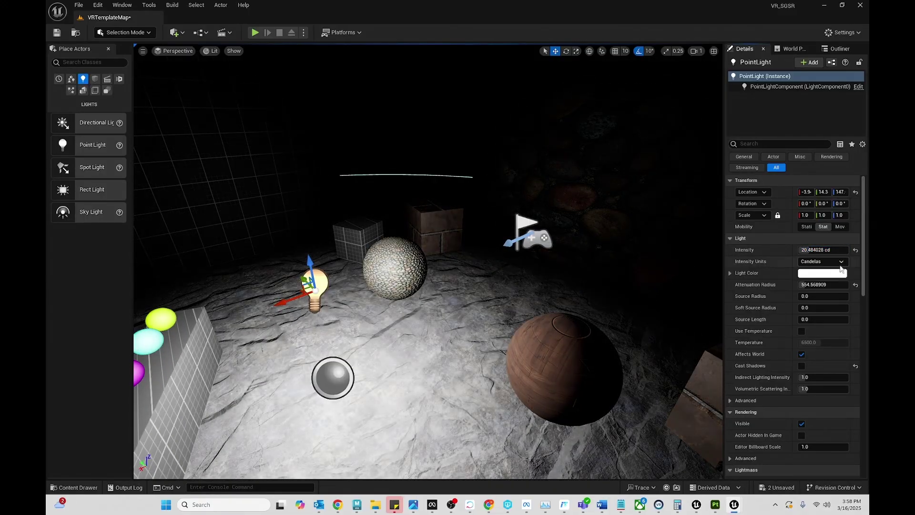
pyautogui.moveTo(826, 284)
pyautogui.mouseDown()
pyautogui.moveTo(840, 284)
pyautogui.moveTo(801, 284)
pyautogui.mouseUp()
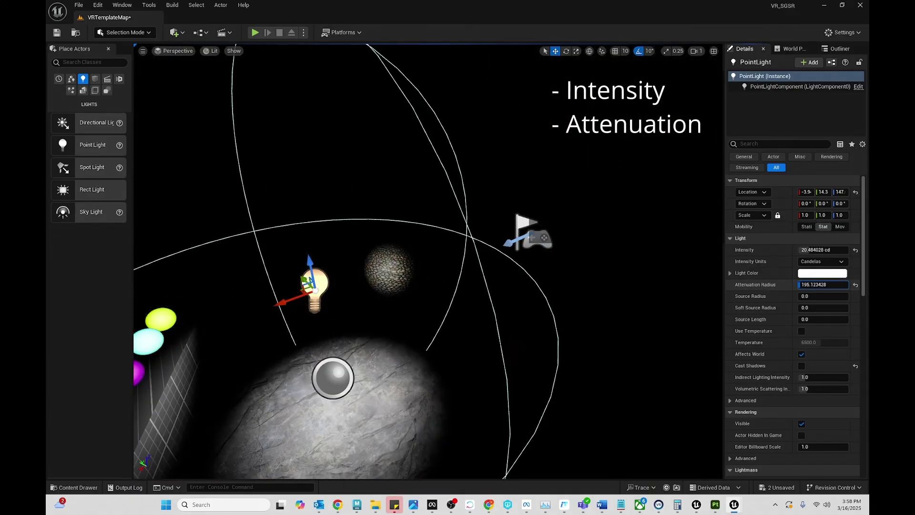
pyautogui.moveTo(822, 283); pyautogui.dragTo(844, 284)
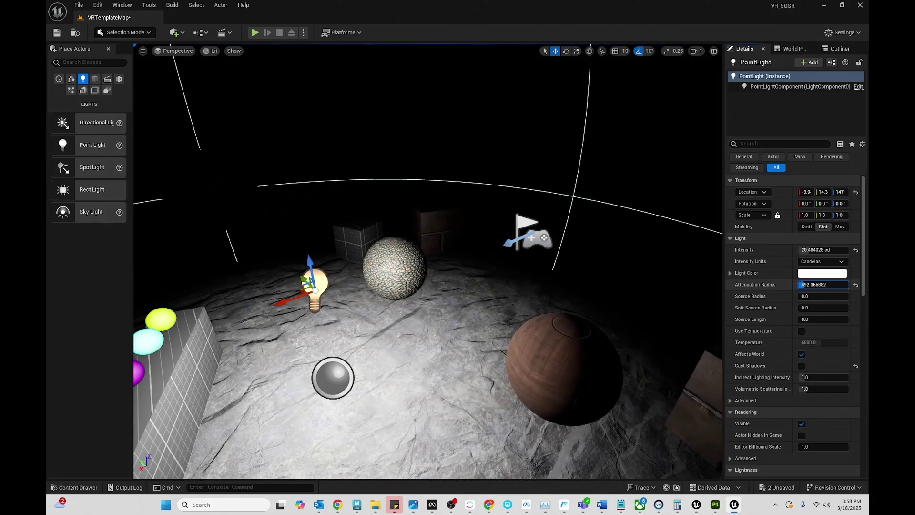
# Preview red, pink and green tints but keep the light white, then move it toward the back wall.
pyautogui.click(823, 272)
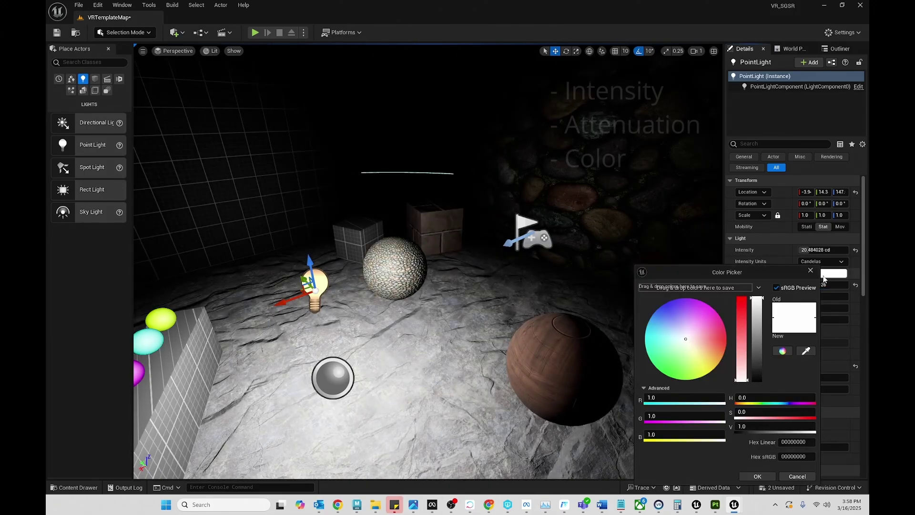
pyautogui.click(741, 314)
pyautogui.click(709, 323)
pyautogui.moveTo(709, 323)
pyautogui.mouseDown()
pyautogui.moveTo(670, 360)
pyautogui.moveTo(703, 327)
pyautogui.mouseUp()
pyautogui.press('Escape')
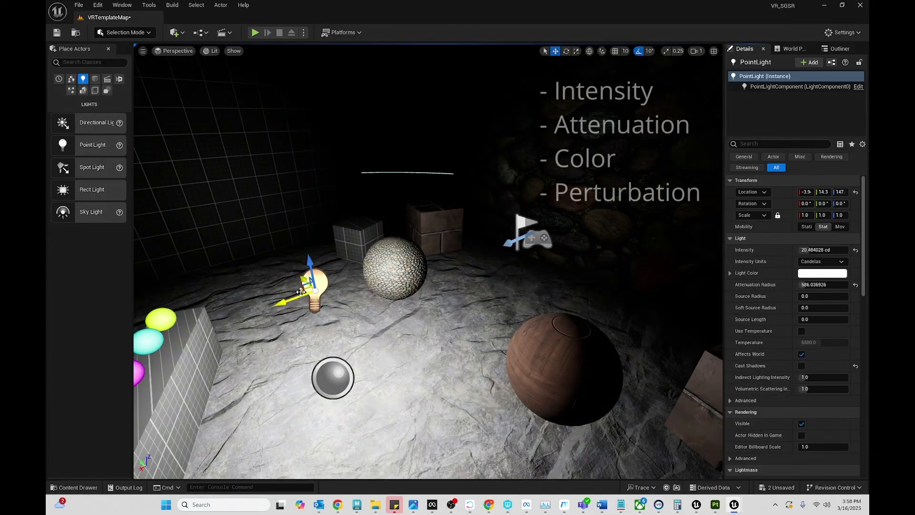
pyautogui.moveTo(303, 271)
pyautogui.mouseDown()
pyautogui.moveTo(398, 220)
pyautogui.moveTo(629, 230)
pyautogui.moveTo(509, 185)
pyautogui.moveTo(300, 365)
pyautogui.moveTo(297, 276)
pyautogui.mouseUp()
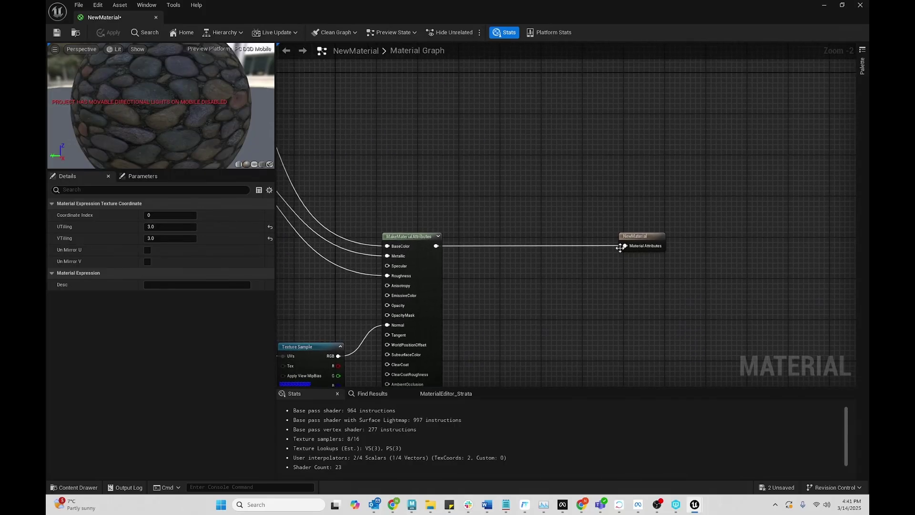
# Drag the EndOfTheLine function from the Content Drawer into the graph and open it for editing.
pyautogui.moveTo(513, 263); pyautogui.dragTo(550, 265, button='right')
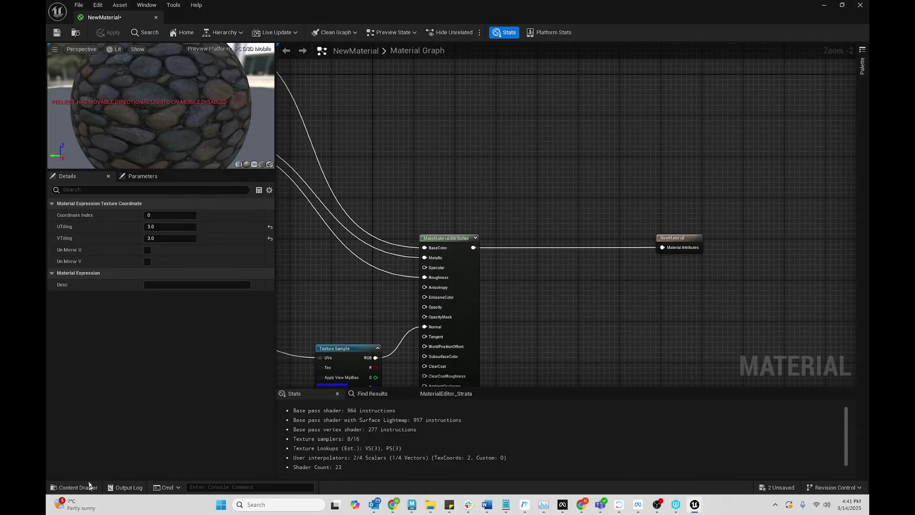
pyautogui.click(75, 487)
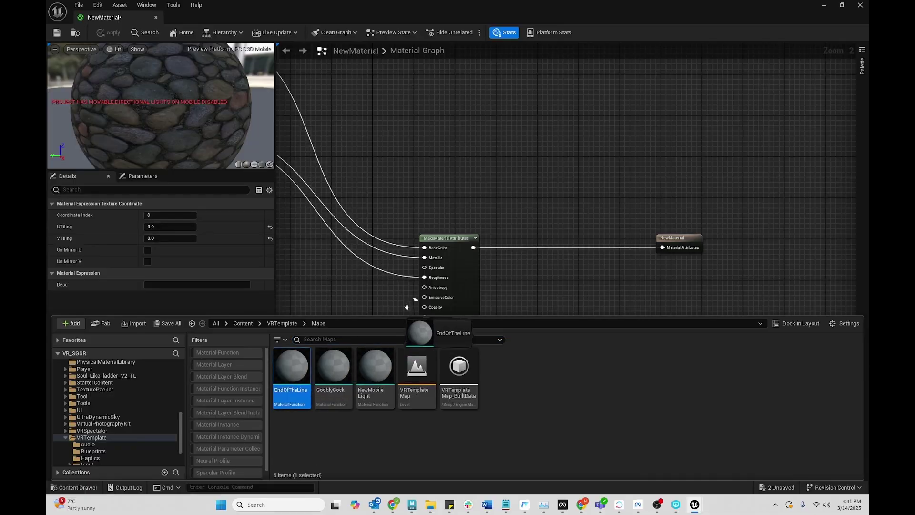
pyautogui.moveTo(293, 379); pyautogui.dragTo(547, 193)
pyautogui.scroll(2, 536, 261)
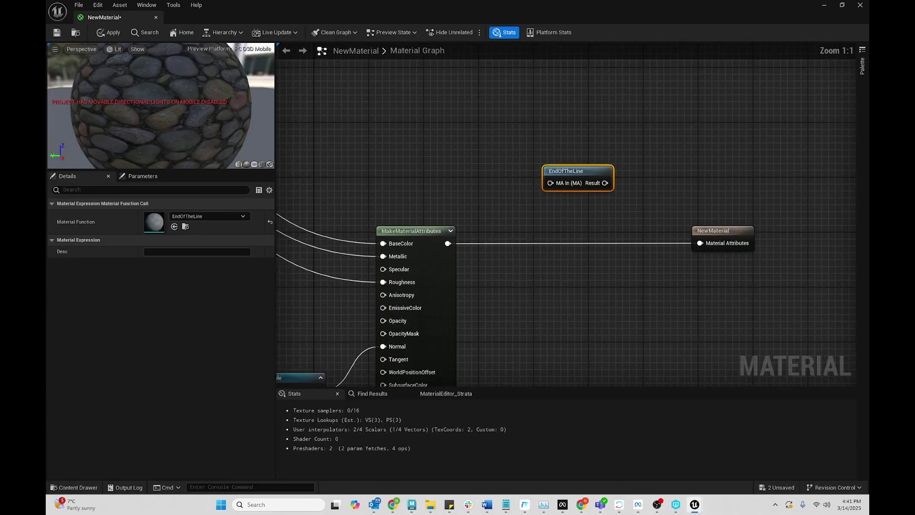
pyautogui.moveTo(584, 171); pyautogui.dragTo(565, 176)
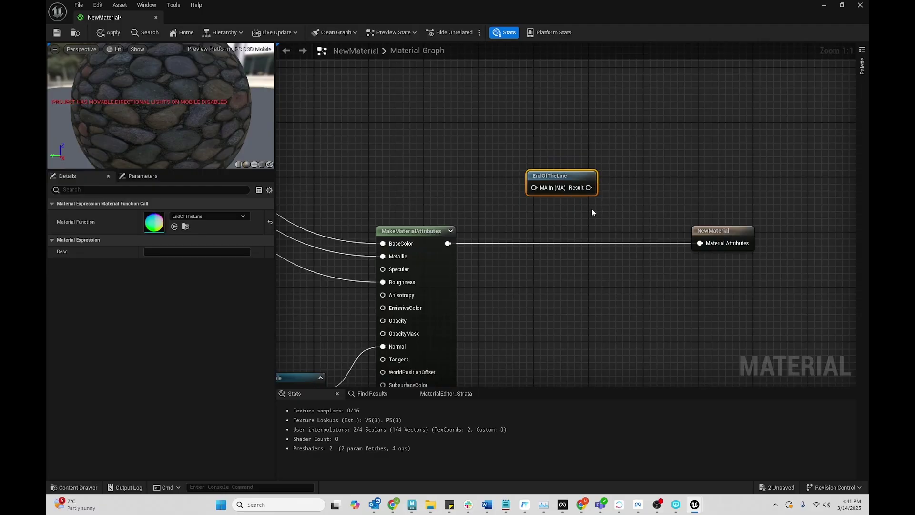
pyautogui.doubleClick(565, 178)
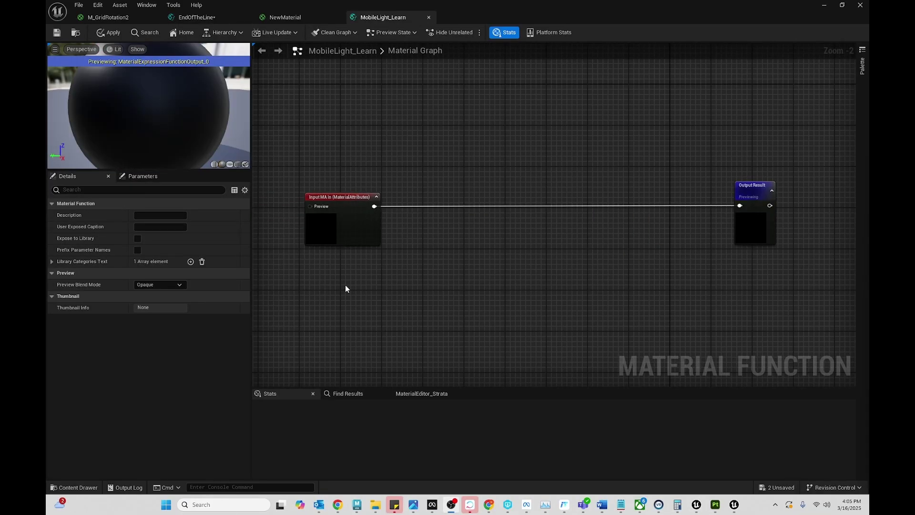
# Add an Absolute World Position node below the function input.
pyautogui.rightClick(345, 288)
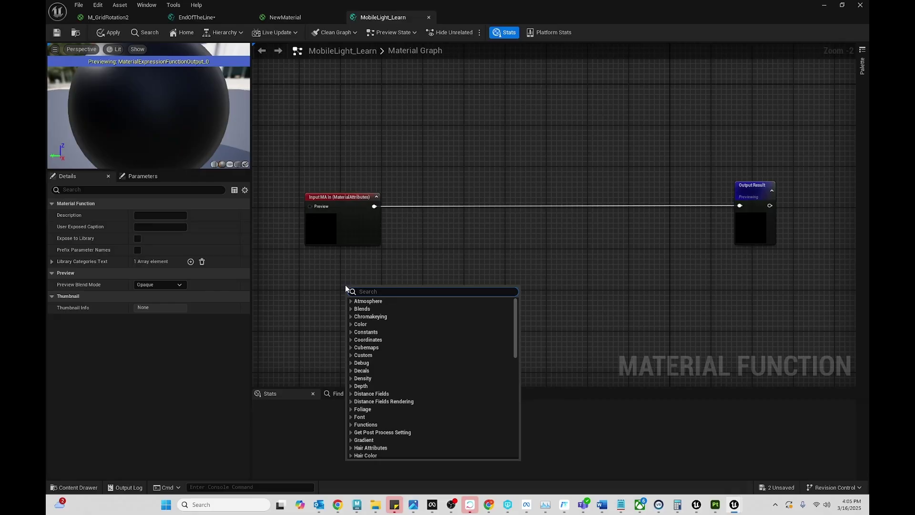
pyautogui.write('world')
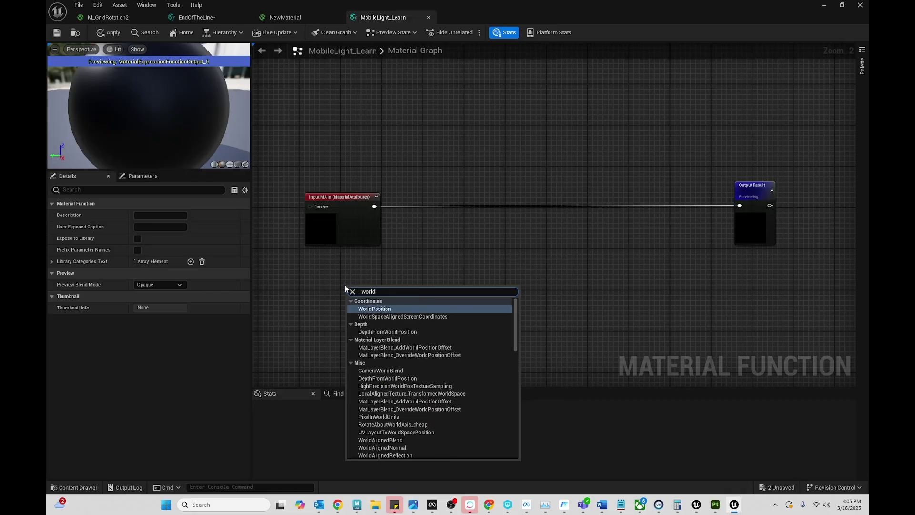
pyautogui.click(373, 308)
pyautogui.moveTo(367, 319); pyautogui.dragTo(338, 301)
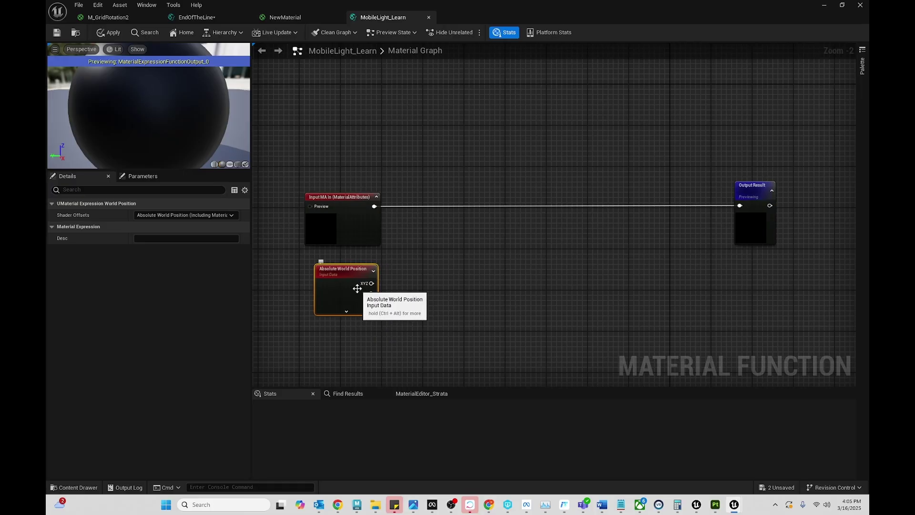
pyautogui.moveTo(370, 284)
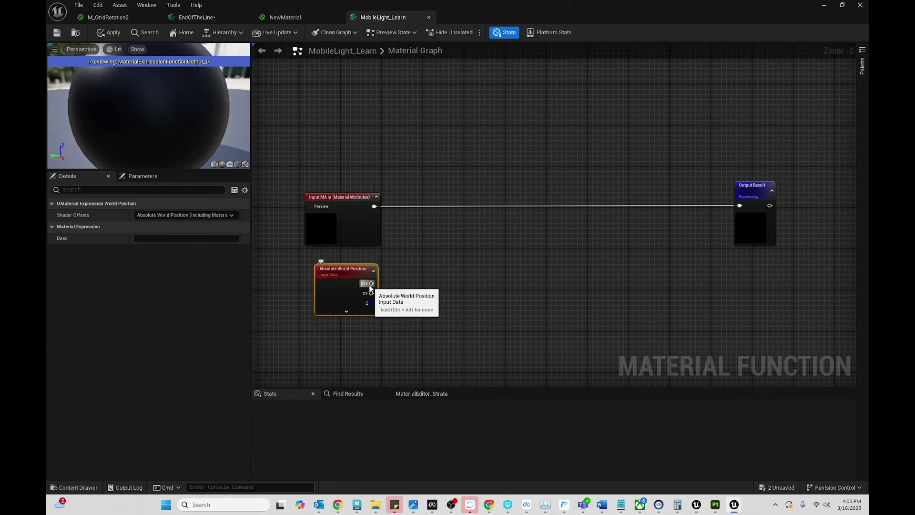
# Multiply its XYZ by 0.001 and connect the result to Output Result.
pyautogui.moveTo(371, 285); pyautogui.dragTo(421, 285)
pyautogui.write('mult')
pyautogui.press('Return')
pyautogui.moveTo(438, 286); pyautogui.dragTo(431, 275)
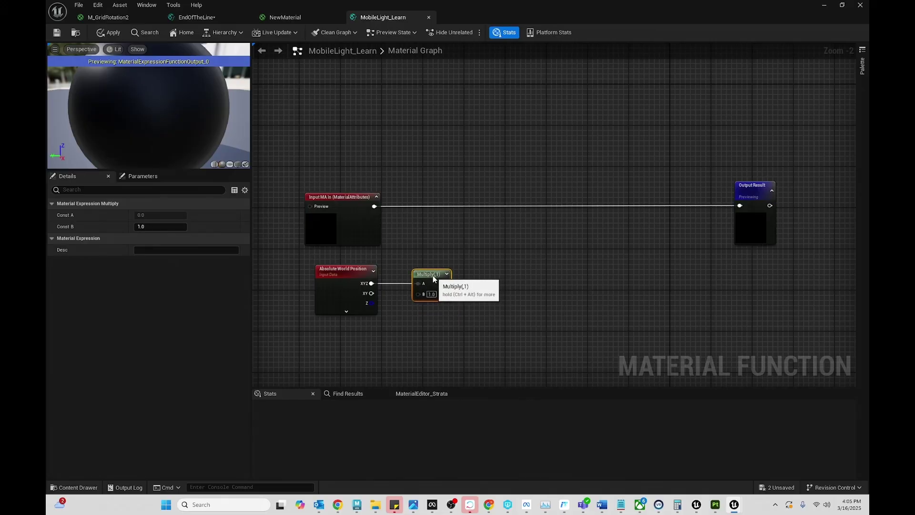
pyautogui.write('0.001')
pyautogui.press('Return')
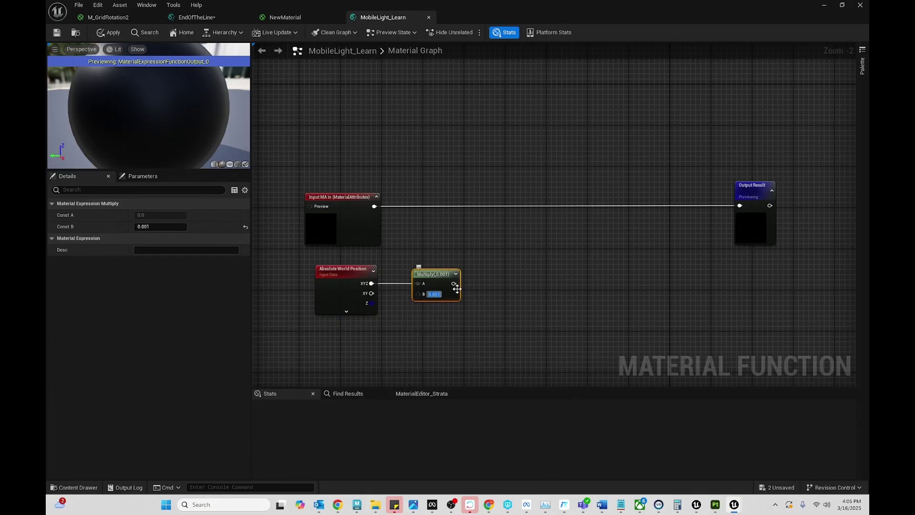
pyautogui.moveTo(454, 284); pyautogui.dragTo(741, 206)
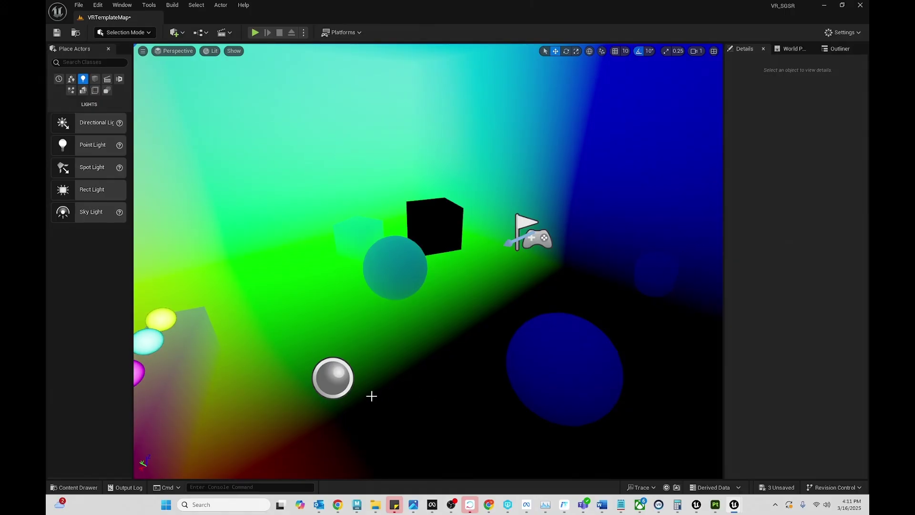
# Fly the viewport forward to view the position-coloured floor.
pyautogui.moveTo(407, 378)
pyautogui.mouseDown()
pyautogui.moveTo(408, 287)
pyautogui.moveTo(411, 358)
pyautogui.moveTo(339, 370)
pyautogui.mouseUp()
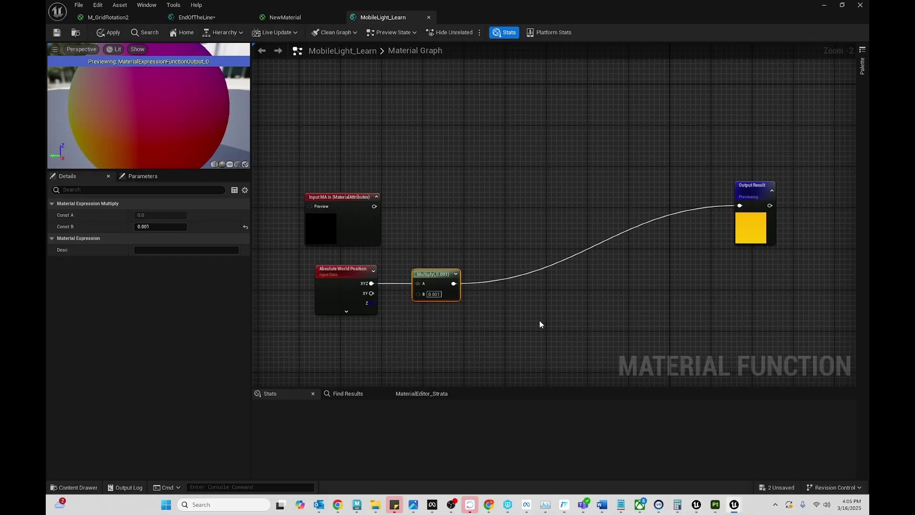
# Insert a Length node feeding Output Result, then fly through the level to inspect the gradient.
pyautogui.rightClick(472, 238)
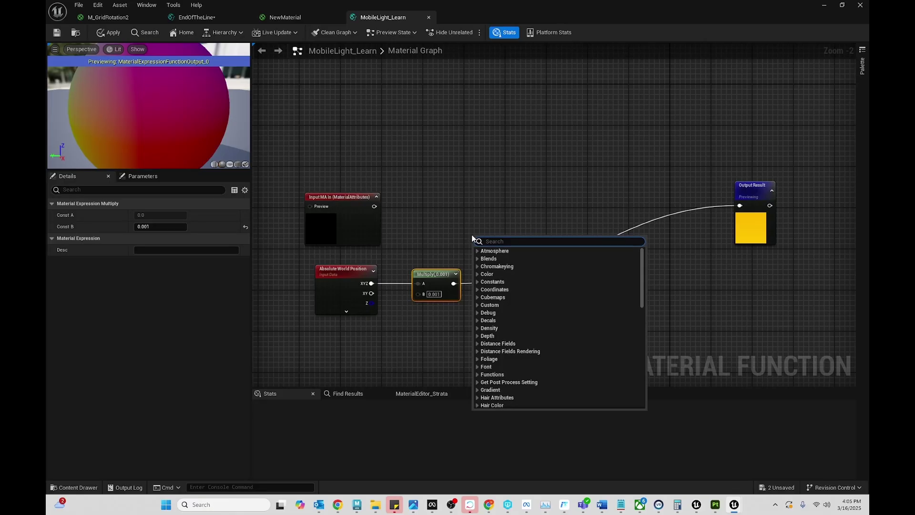
pyautogui.write('length')
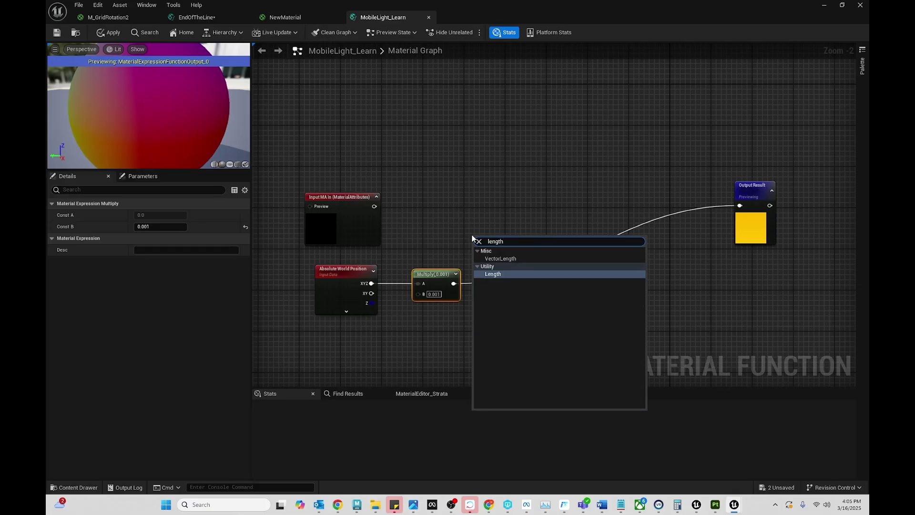
pyautogui.press('Return')
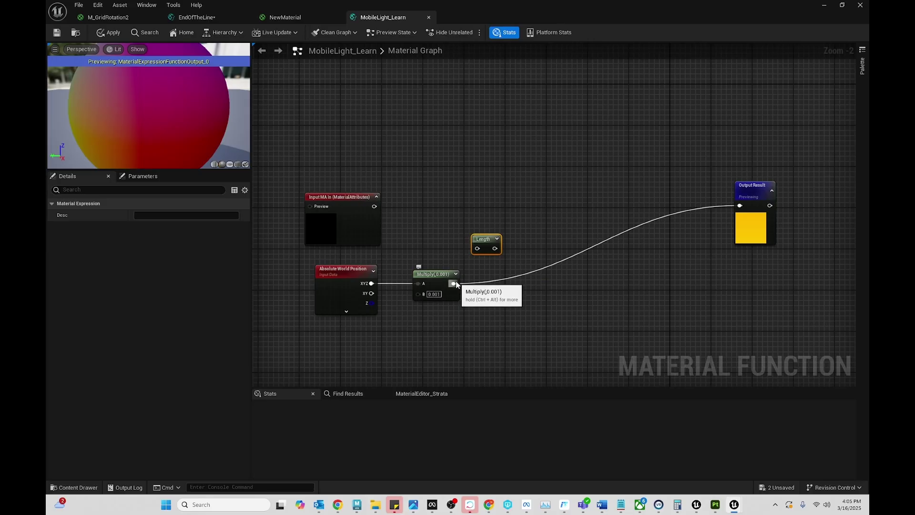
pyautogui.moveTo(499, 270)
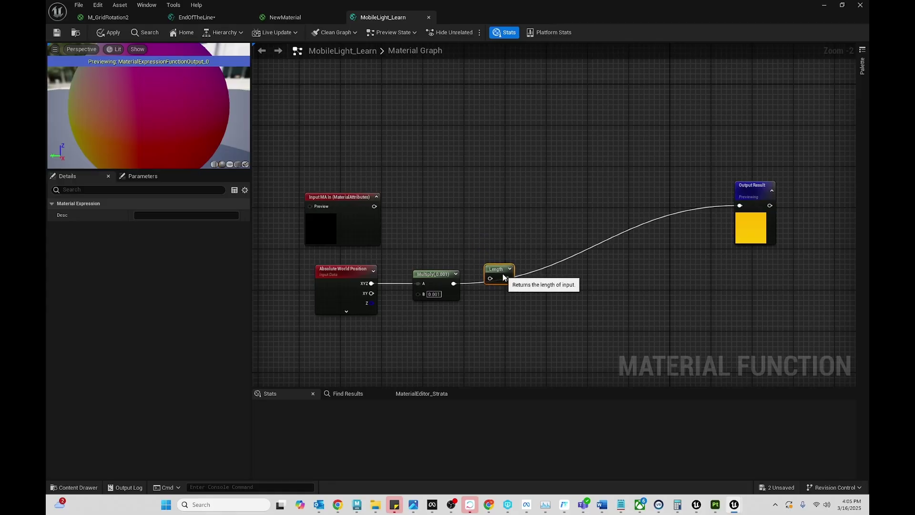
pyautogui.moveTo(487, 245)
pyautogui.mouseDown()
pyautogui.moveTo(505, 280)
pyautogui.moveTo(495, 284)
pyautogui.mouseUp()
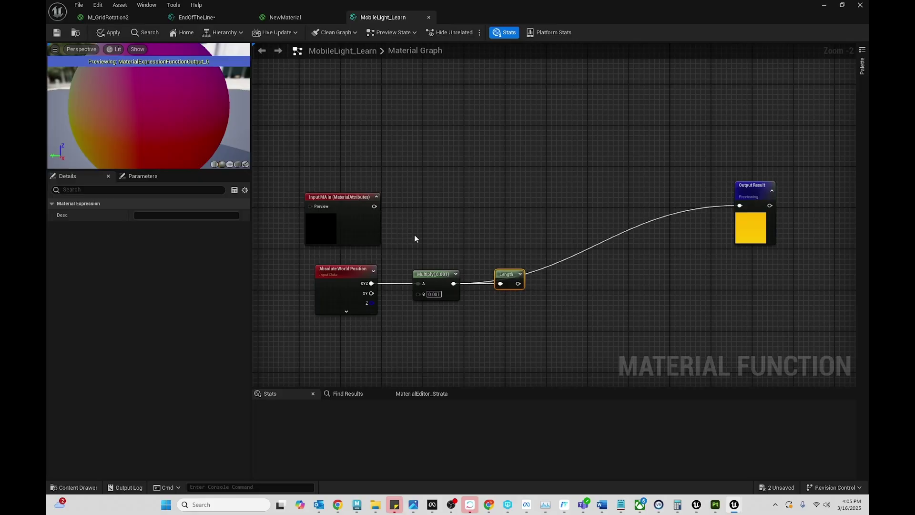
pyautogui.moveTo(518, 283); pyautogui.dragTo(740, 206)
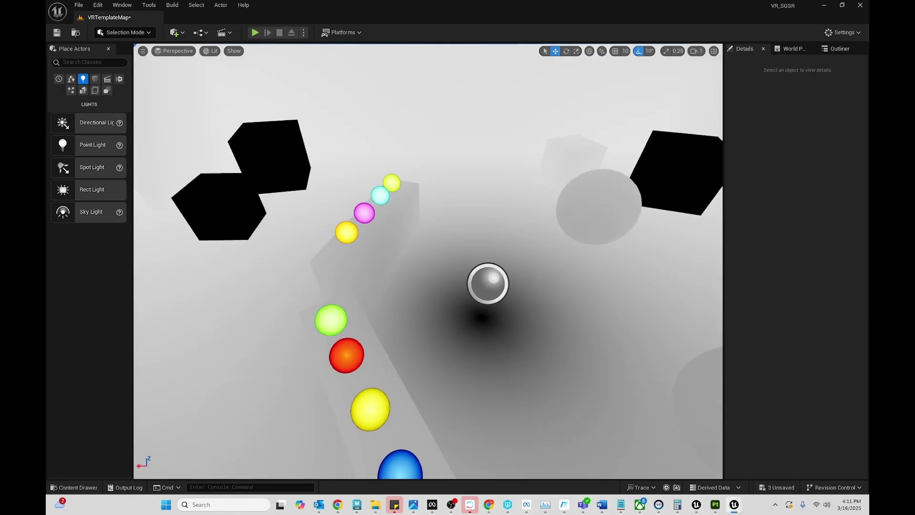
pyautogui.moveTo(429, 261); pyautogui.dragTo(487, 262, button='right')
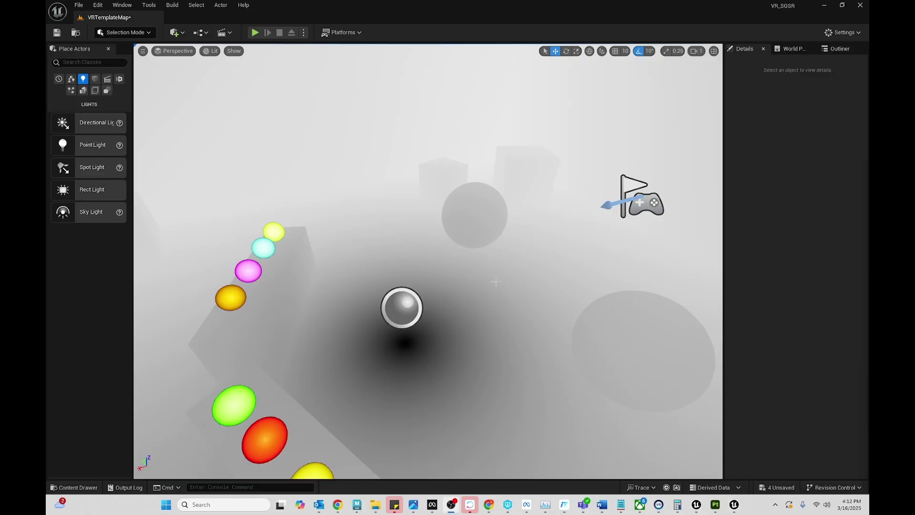
pyautogui.moveTo(429, 286); pyautogui.dragTo(429, 287, button='right')
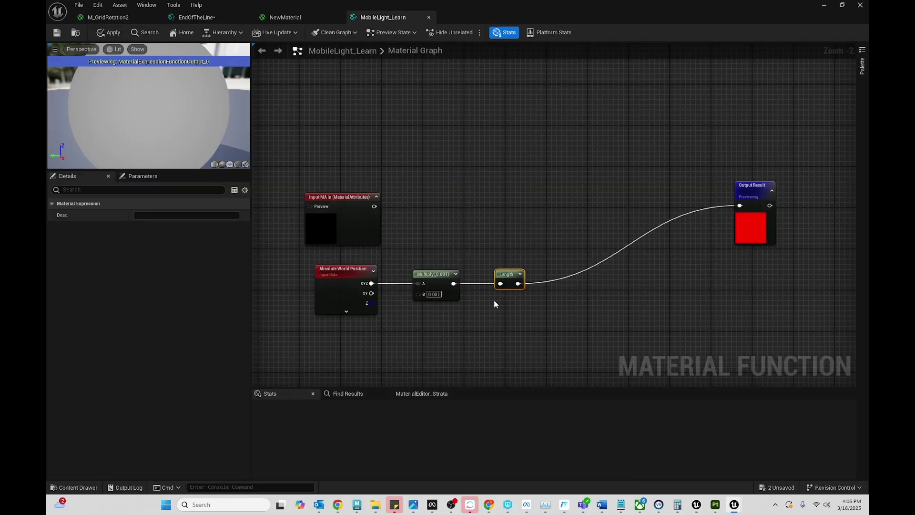
# Add an InverseLerp node between the Length result and Output Result.
pyautogui.rightClick(494, 304)
pyautogui.write('inve')
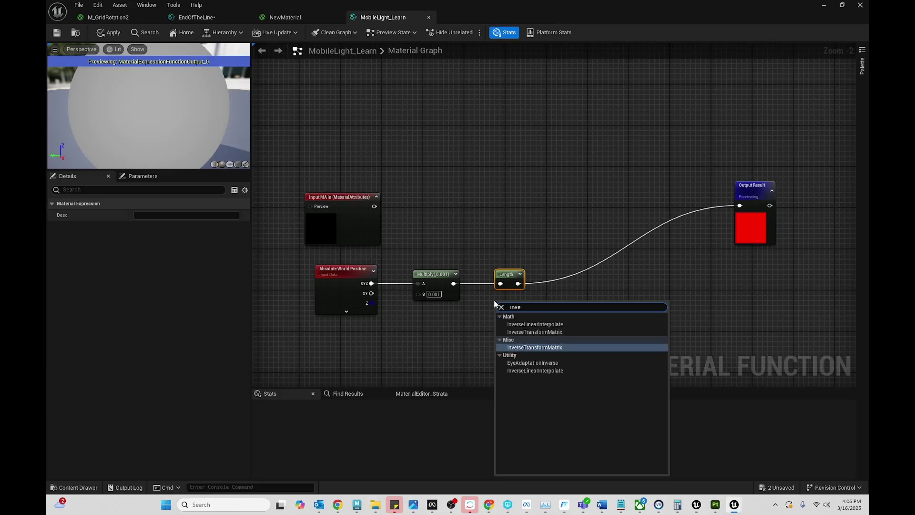
pyautogui.click(535, 324)
pyautogui.click(138, 250)
pyautogui.moveTo(521, 305)
pyautogui.mouseDown()
pyautogui.moveTo(578, 263)
pyautogui.moveTo(578, 252)
pyautogui.mouseUp()
pyautogui.moveTo(519, 283); pyautogui.dragTo(551, 280)
pyautogui.moveTo(599, 258); pyautogui.dragTo(739, 206)
# Add two constants converted to scalar parameters named Min and Max.
pyautogui.rightClick(478, 187)
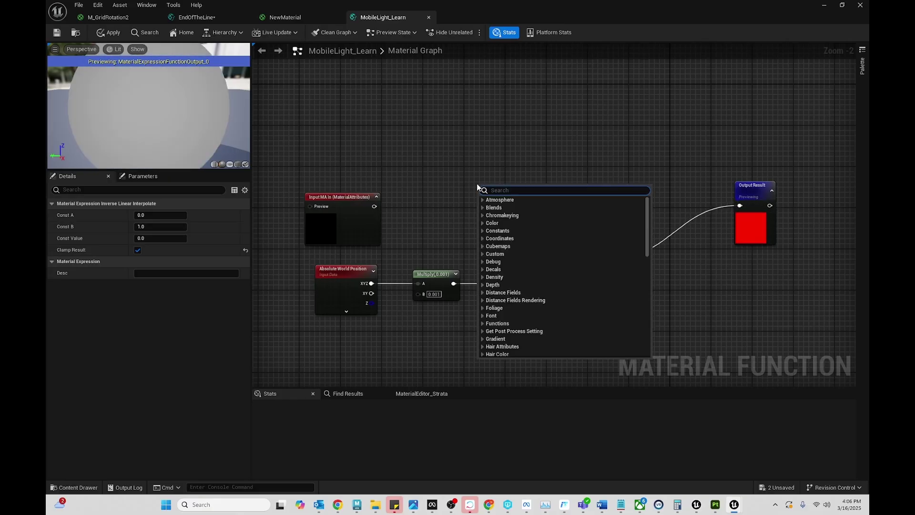
pyautogui.write('cons')
pyautogui.press('Return')
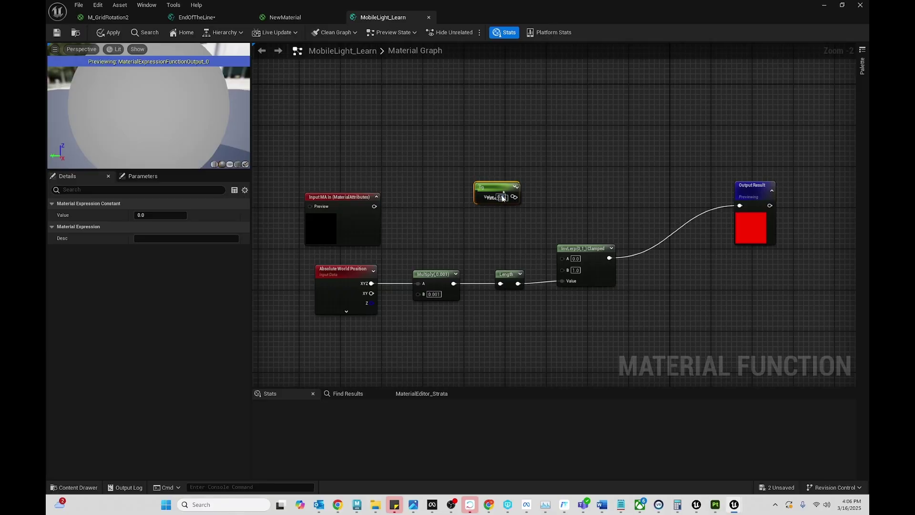
pyautogui.hotkey('ctrl', 'd')
pyautogui.moveTo(495, 192); pyautogui.dragTo(499, 193)
pyautogui.rightClick(498, 193)
pyautogui.click(526, 218)
pyautogui.write('in')
pyautogui.press('Return')
pyautogui.doubleClick(500, 219)
pyautogui.write('Max')
pyautogui.press('Return')
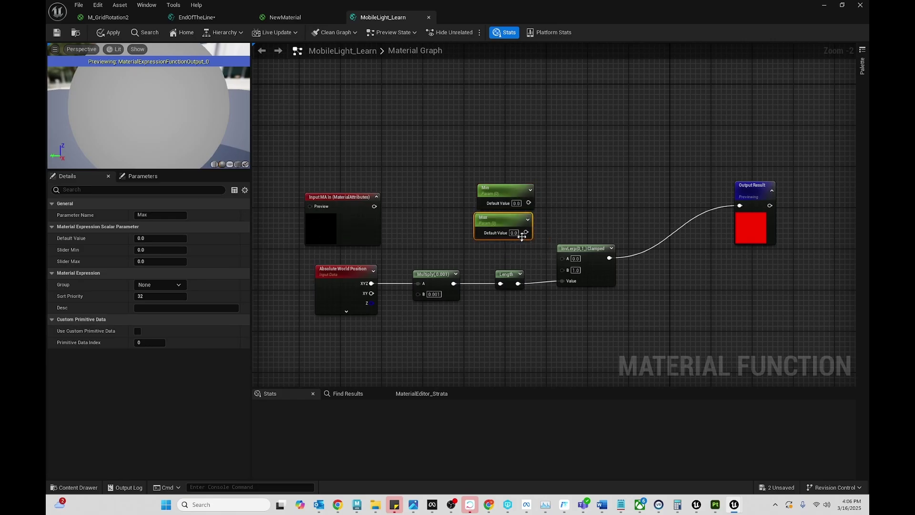
# Wire Max and Min into the inverse lerp, setting Max about 1.148 and Min about 0.537.
pyautogui.moveTo(527, 233); pyautogui.dragTo(563, 270)
pyautogui.write('1')
pyautogui.moveTo(529, 203)
pyautogui.mouseDown()
pyautogui.moveTo(567, 264)
pyautogui.moveTo(589, 264)
pyautogui.mouseUp()
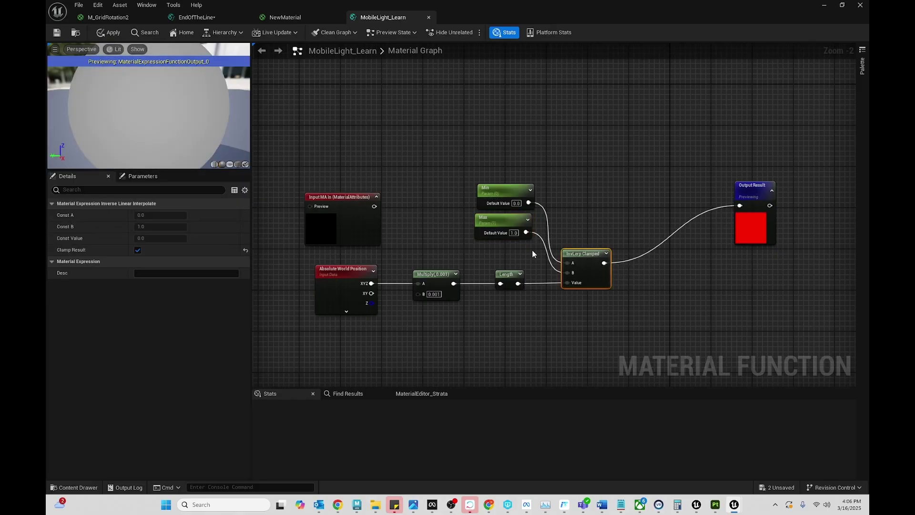
pyautogui.moveTo(513, 233)
pyautogui.mouseDown()
pyautogui.moveTo(532, 233)
pyautogui.moveTo(522, 232)
pyautogui.mouseUp()
pyautogui.click(501, 197)
pyautogui.moveTo(143, 238); pyautogui.dragTo(172, 238)
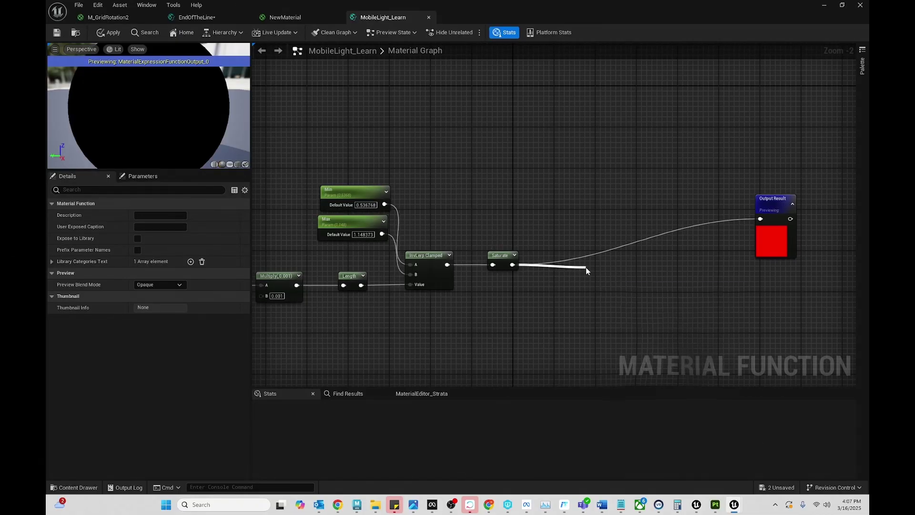
# Add a OneMinus node after Saturate and route its result into Output Result.
pyautogui.moveTo(513, 266); pyautogui.dragTo(586, 267)
pyautogui.write('1-')
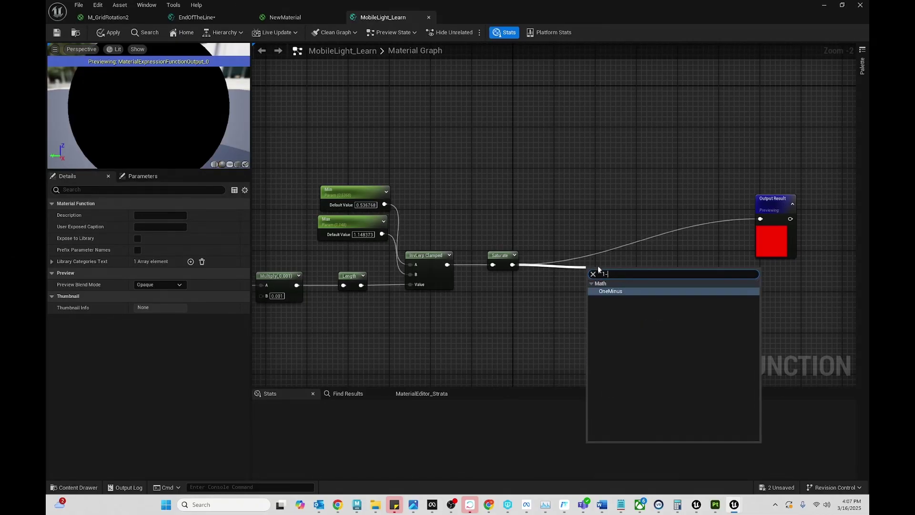
pyautogui.click(612, 291)
pyautogui.moveTo(604, 280); pyautogui.dragTo(760, 223)
pyautogui.moveTo(598, 275); pyautogui.dragTo(553, 260)
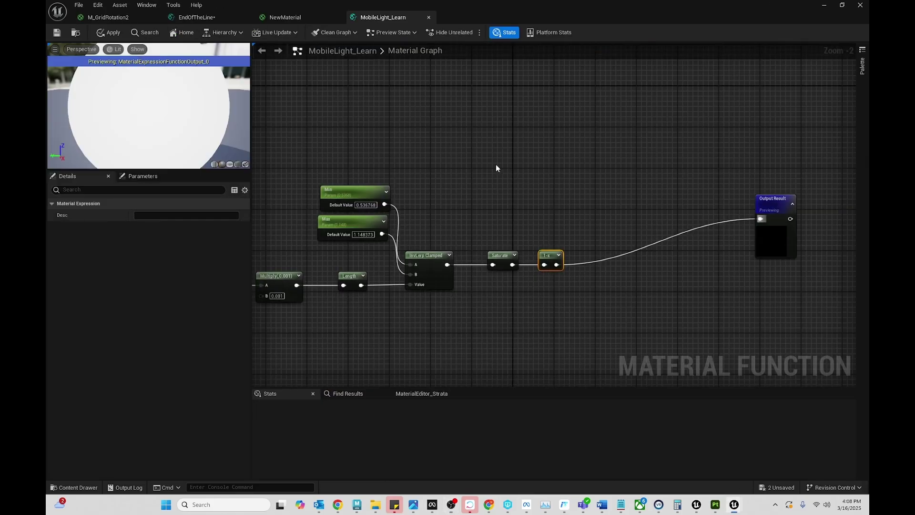
# Add a Constant3Vector and convert it to a parameter named Color.
pyautogui.rightClick(497, 166)
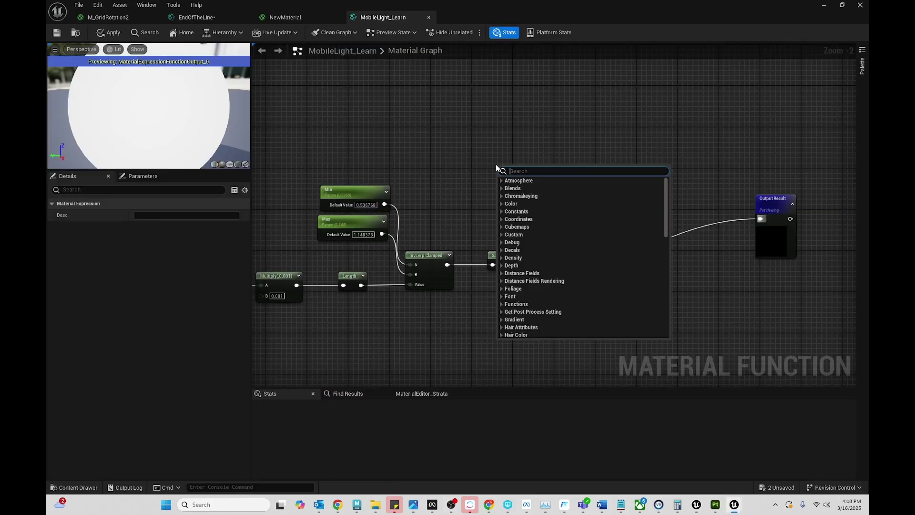
pyautogui.write('con')
pyautogui.click(534, 205)
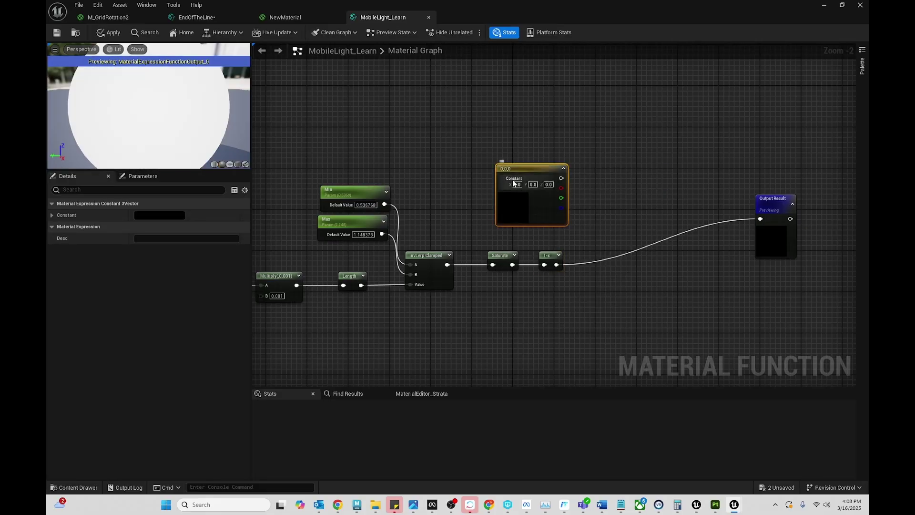
pyautogui.rightClick(512, 176)
pyautogui.click(542, 213)
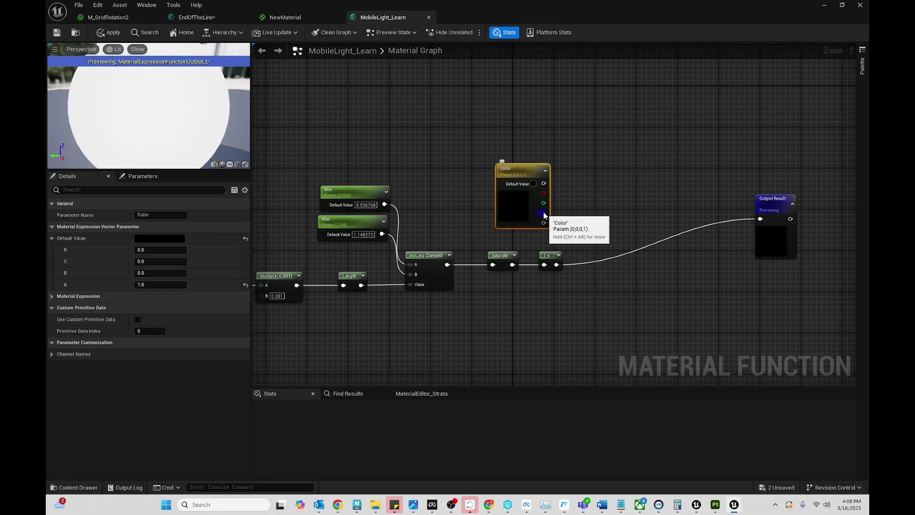
# Multiply the inverted falloff by Color and send the result to Output Result.
pyautogui.rightClick(579, 208)
pyautogui.write('mult')
pyautogui.press('Return')
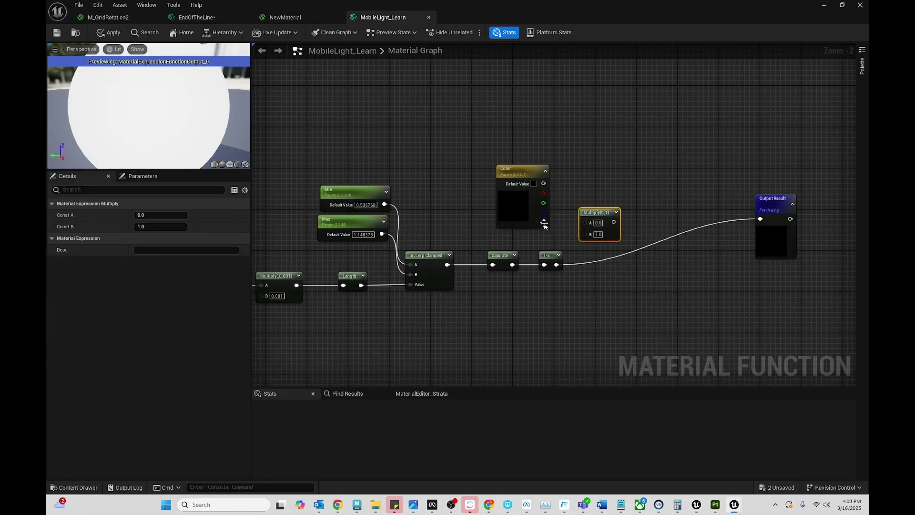
pyautogui.moveTo(557, 265); pyautogui.dragTo(587, 234)
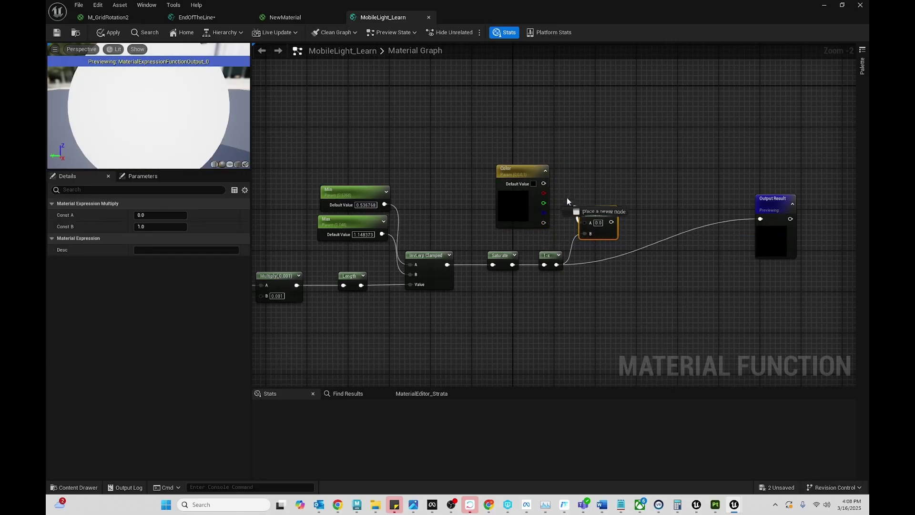
pyautogui.moveTo(564, 197); pyautogui.dragTo(556, 190)
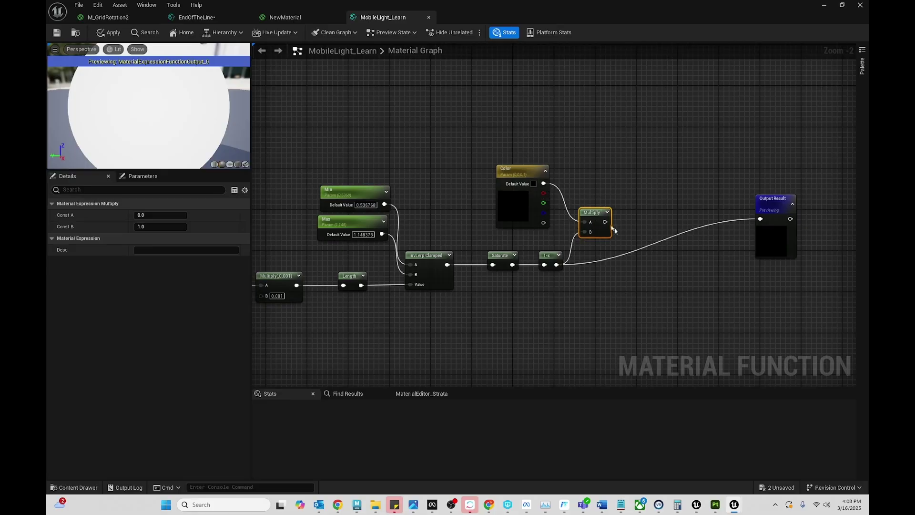
pyautogui.moveTo(608, 224); pyautogui.dragTo(762, 222)
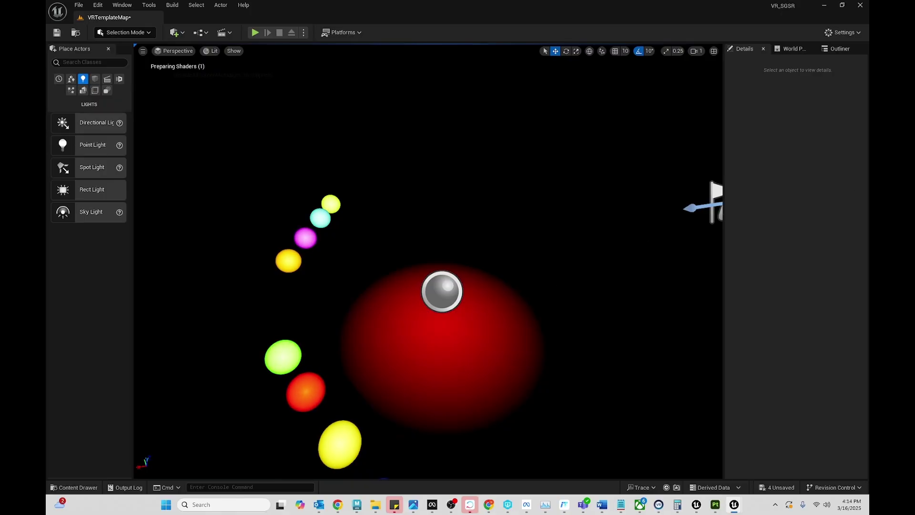
# Select Sphere6 in the viewport and drag it to the left.
pyautogui.click(569, 275)
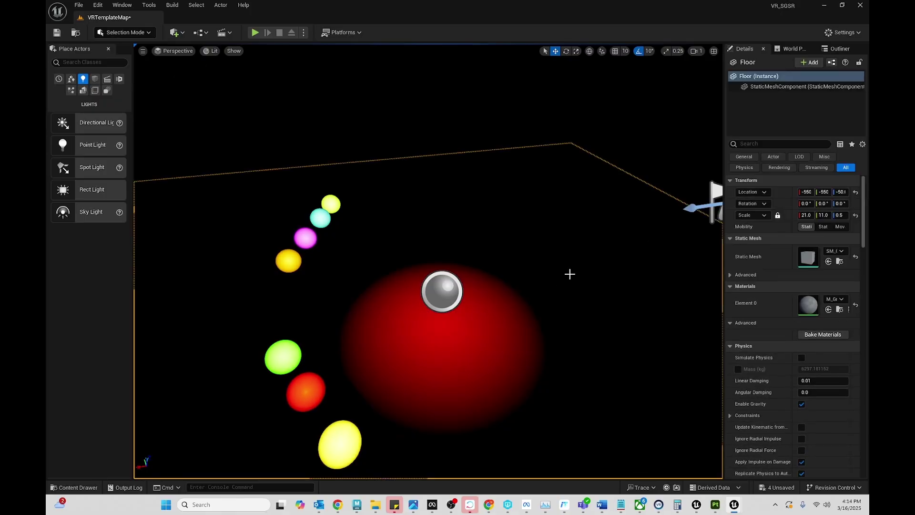
pyautogui.click(639, 317)
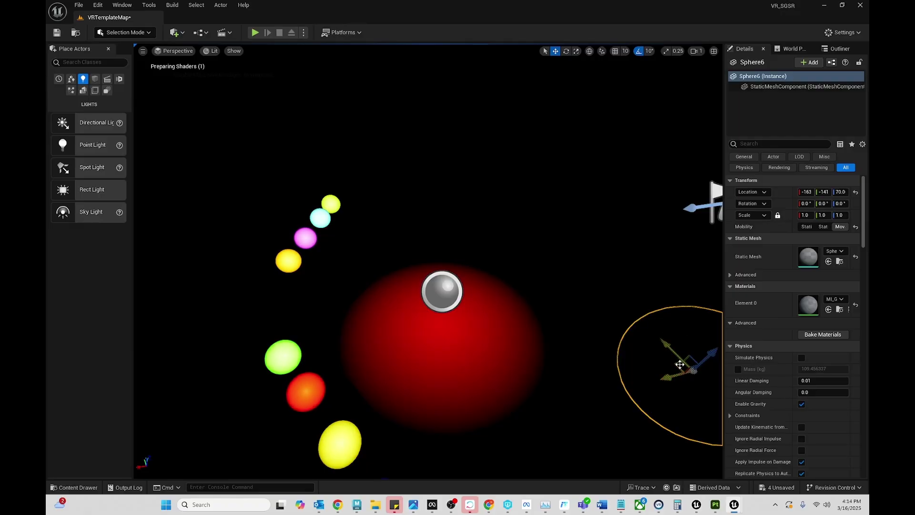
pyautogui.moveTo(693, 354)
pyautogui.mouseDown()
pyautogui.moveTo(596, 349)
pyautogui.moveTo(411, 285)
pyautogui.moveTo(378, 290)
pyautogui.moveTo(384, 317)
pyautogui.moveTo(425, 303)
pyautogui.moveTo(438, 275)
pyautogui.moveTo(438, 200)
pyautogui.moveTo(435, 222)
pyautogui.moveTo(386, 277)
pyautogui.moveTo(404, 296)
pyautogui.moveTo(431, 310)
pyautogui.moveTo(465, 308)
pyautogui.moveTo(572, 270)
pyautogui.moveTo(580, 280)
pyautogui.mouseUp()
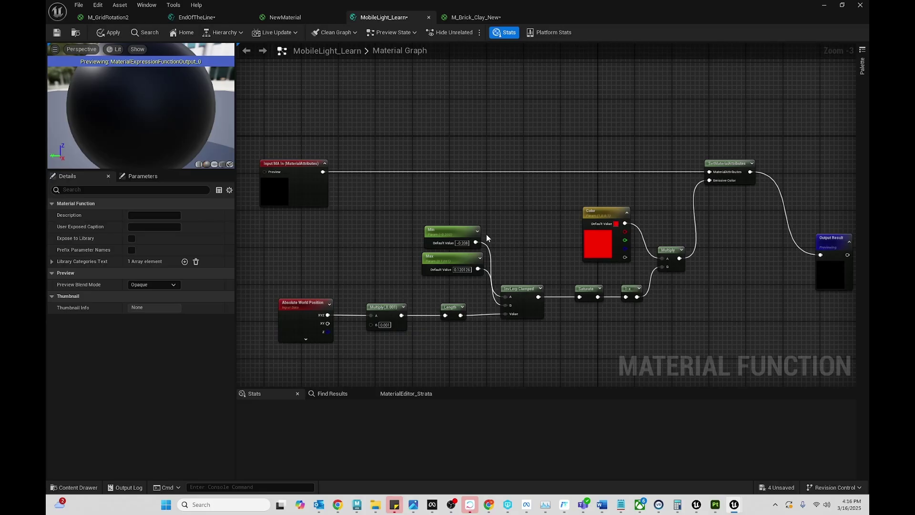
# Add a Constant3Vector node and convert it to a 'Coordinates' parameter.
pyautogui.moveTo(380, 224); pyautogui.dragTo(493, 139, button='right')
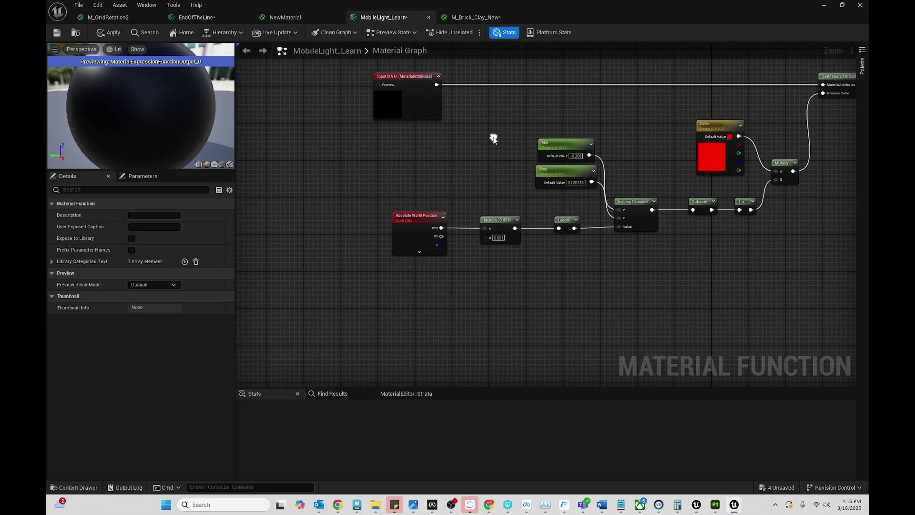
pyautogui.rightClick(350, 179)
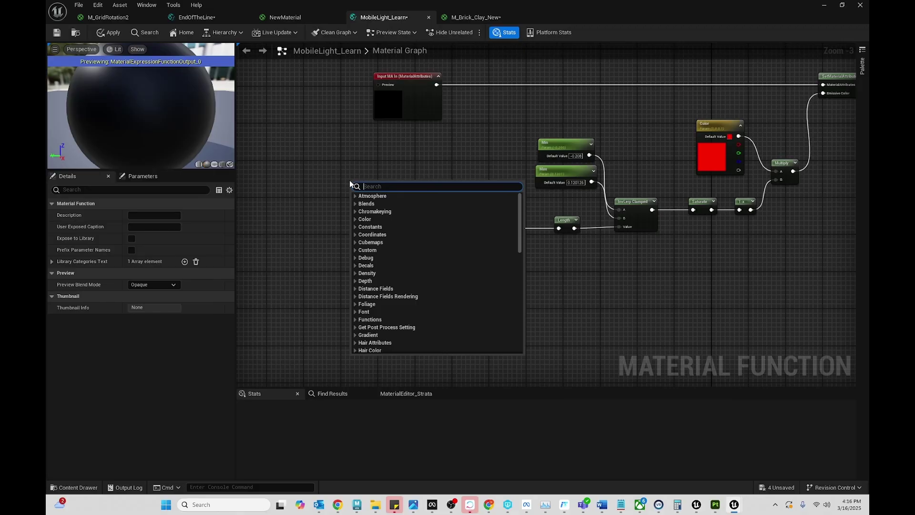
pyautogui.write('cons')
pyautogui.press('Down')
pyautogui.press('Down')
pyautogui.press('Return')
pyautogui.moveTo(387, 181); pyautogui.dragTo(376, 158)
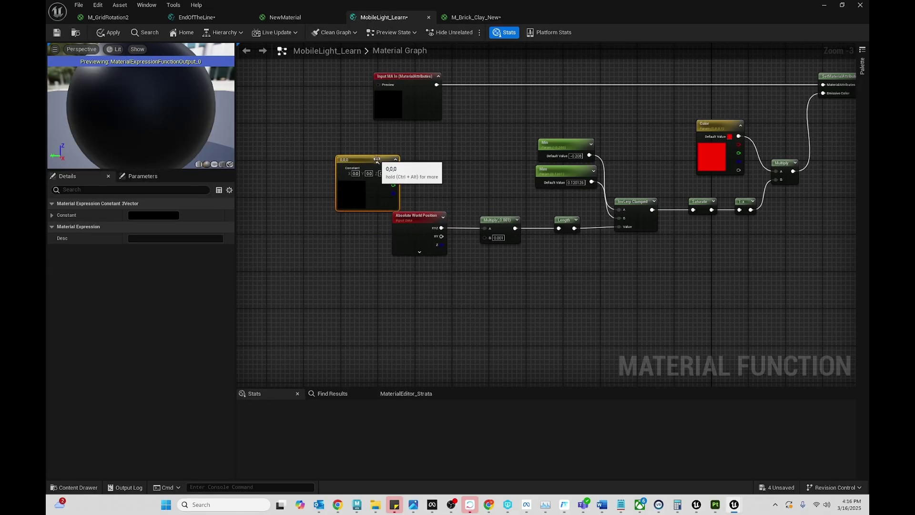
pyautogui.rightClick(376, 158)
pyautogui.click(414, 190)
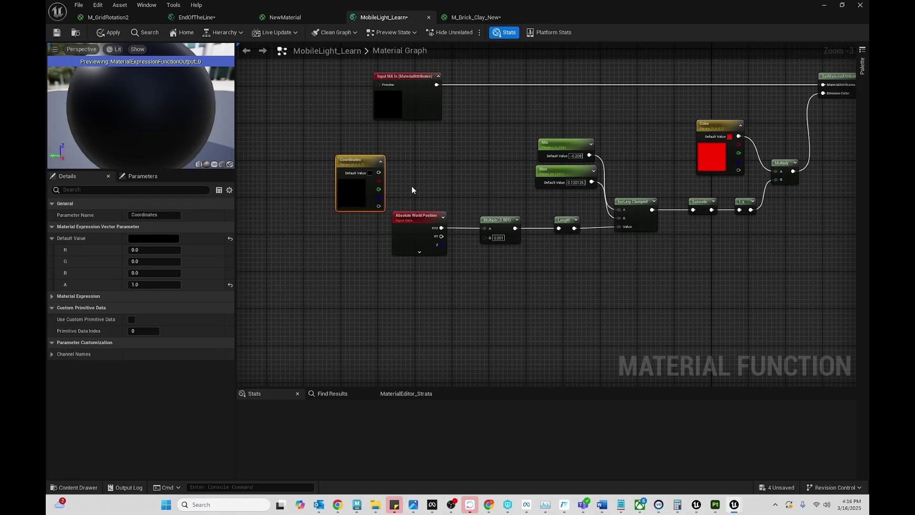
# Scale Coordinates by 0.001 using a second Multiply node.
pyautogui.moveTo(359, 190)
pyautogui.mouseDown()
pyautogui.moveTo(423, 300)
pyautogui.moveTo(417, 297)
pyautogui.mouseUp()
pyautogui.click(519, 241)
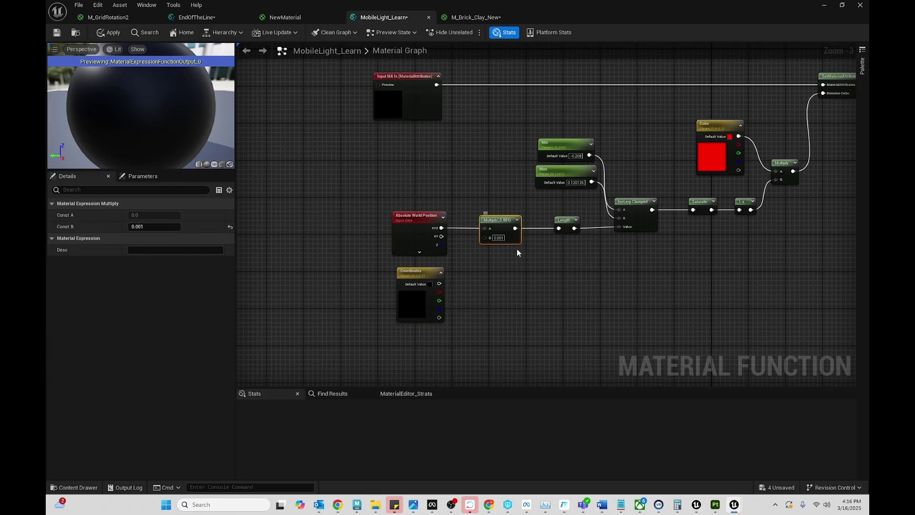
pyautogui.moveTo(527, 253); pyautogui.dragTo(489, 272)
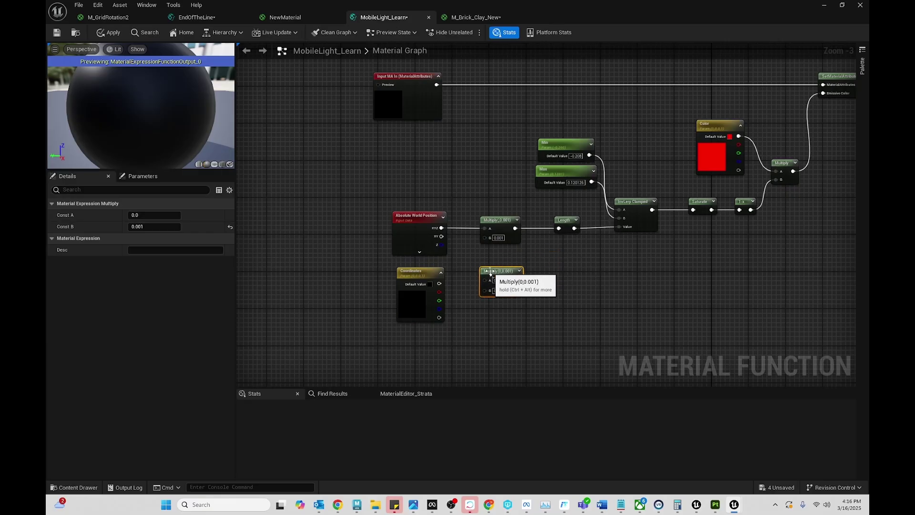
pyautogui.moveTo(437, 286); pyautogui.dragTo(486, 284)
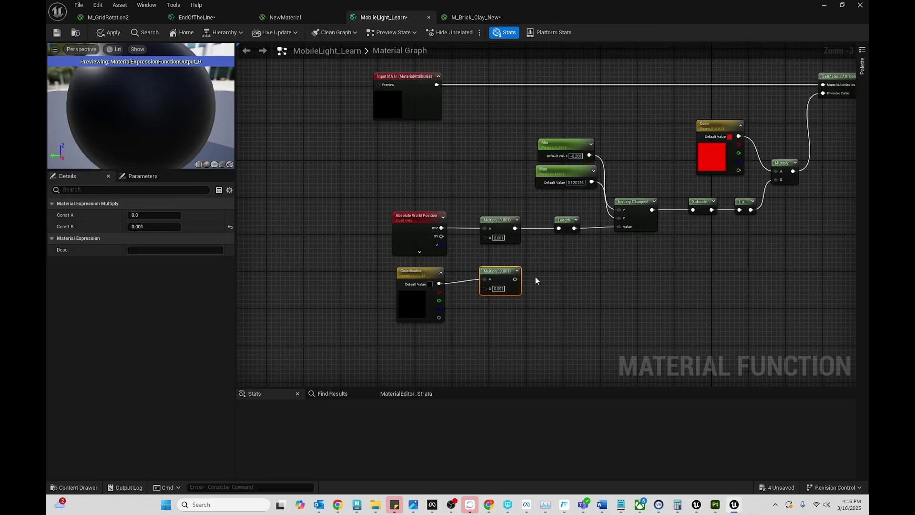
# Shift the two scaled position chains left and add a Subtract node.
pyautogui.moveTo(582, 259); pyautogui.dragTo(508, 260, button='right')
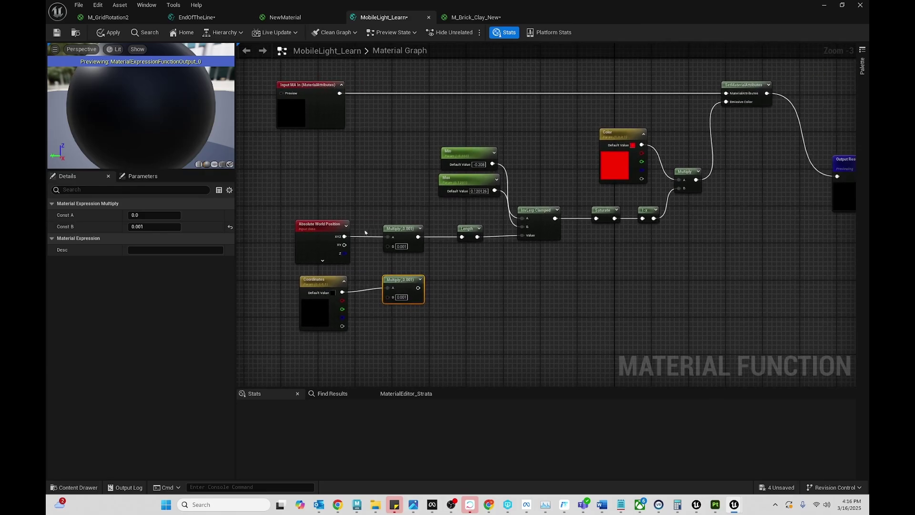
pyautogui.moveTo(393, 333); pyautogui.dragTo(395, 330)
pyautogui.moveTo(443, 276); pyautogui.dragTo(584, 267, button='right')
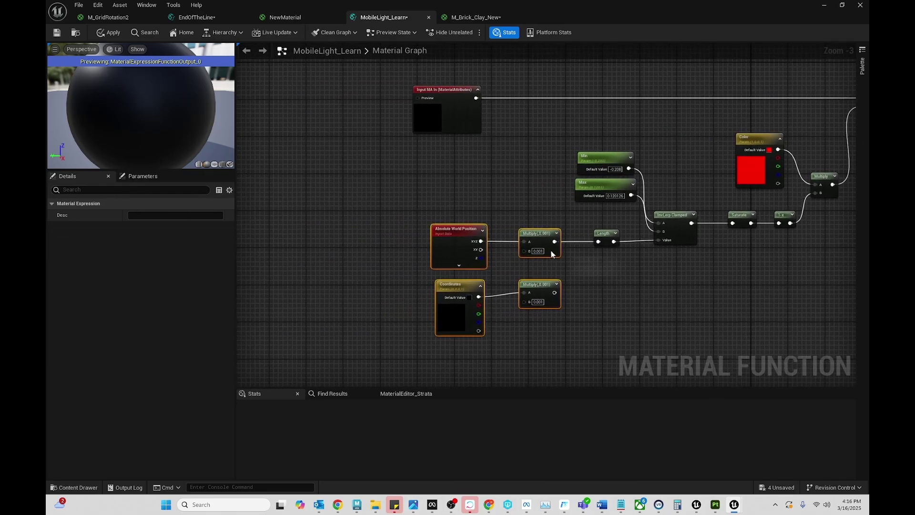
pyautogui.moveTo(549, 250); pyautogui.dragTo(447, 251)
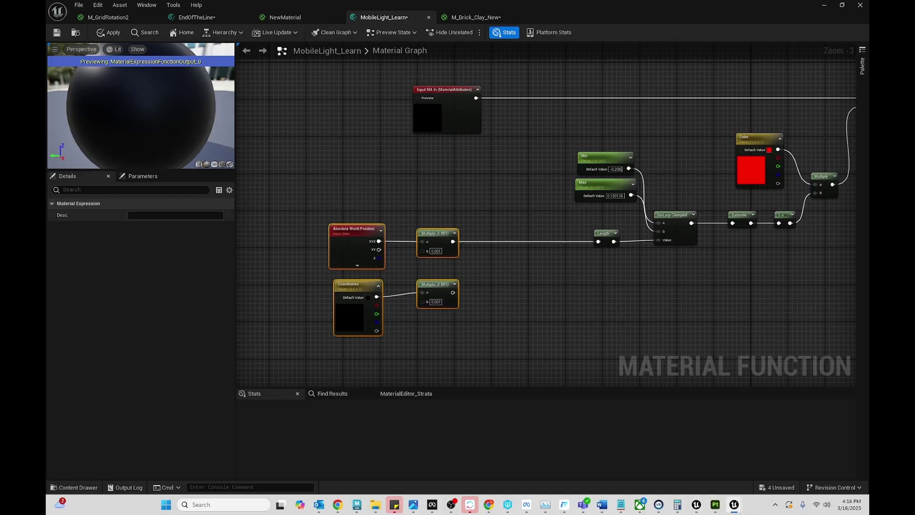
pyautogui.rightClick(498, 273)
pyautogui.write('subtract')
pyautogui.press('Return')
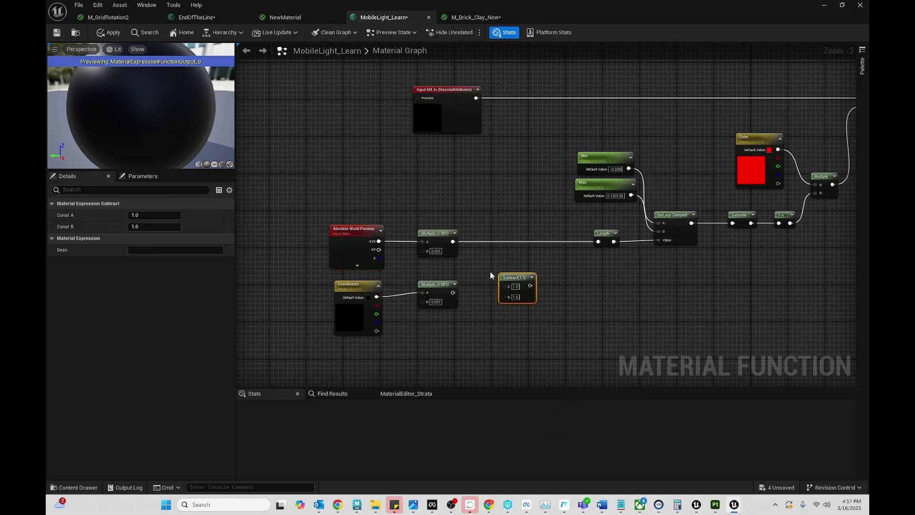
# Subtract the two scaled positions and feed the difference into Length.
pyautogui.moveTo(490, 271); pyautogui.dragTo(329, 340)
pyautogui.moveTo(446, 293); pyautogui.dragTo(447, 176)
pyautogui.moveTo(314, 143); pyautogui.dragTo(473, 275)
pyautogui.moveTo(438, 236)
pyautogui.mouseDown()
pyautogui.moveTo(443, 302)
pyautogui.moveTo(505, 286)
pyautogui.mouseUp()
pyautogui.moveTo(528, 285); pyautogui.dragTo(599, 240)
pyautogui.moveTo(458, 307)
pyautogui.mouseDown()
pyautogui.moveTo(506, 297)
pyautogui.moveTo(598, 241)
pyautogui.mouseUp()
pyautogui.moveTo(361, 268); pyautogui.dragTo(359, 254)
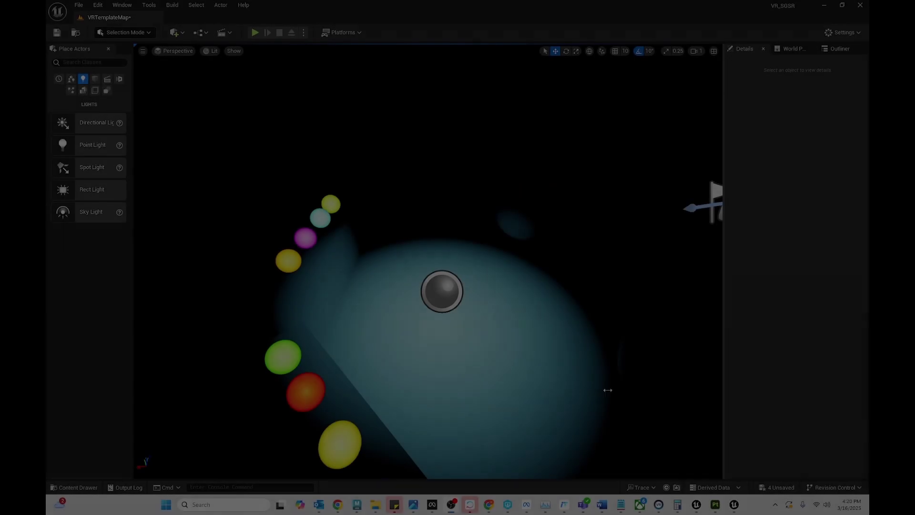
# Orbit the viewport camera to view the fake light's glow from another angle.
pyautogui.moveTo(608, 390); pyautogui.dragTo(565, 381, button='middle')
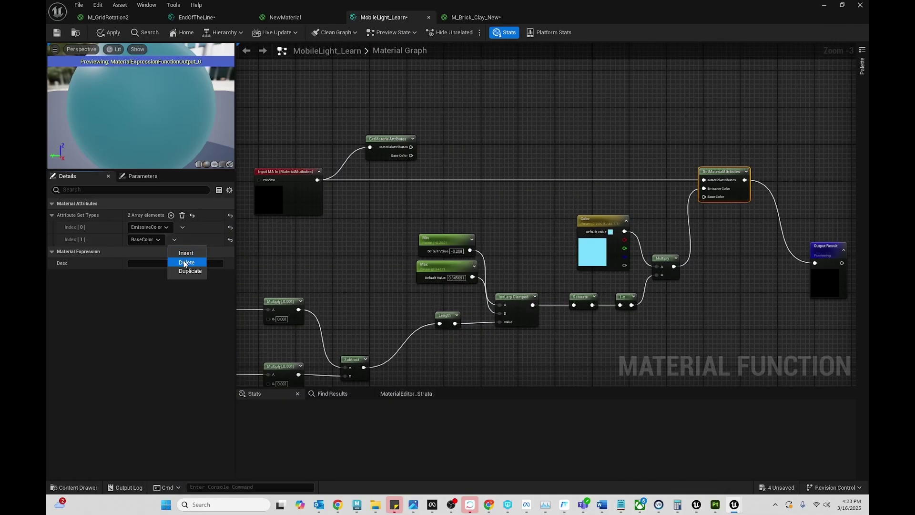
# Remove the BaseColor pin, multiply Base Color by the light result, and feed Emissive Color.
pyautogui.click(185, 263)
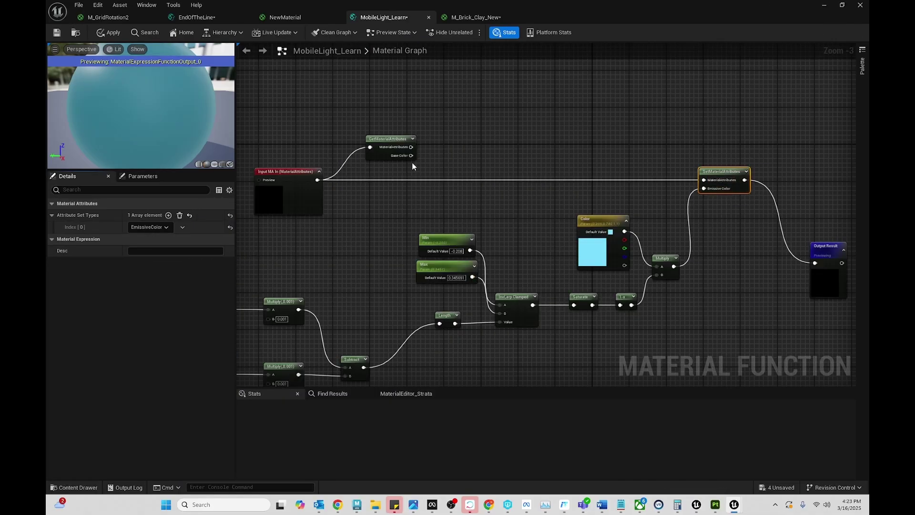
pyautogui.moveTo(410, 156); pyautogui.dragTo(556, 158)
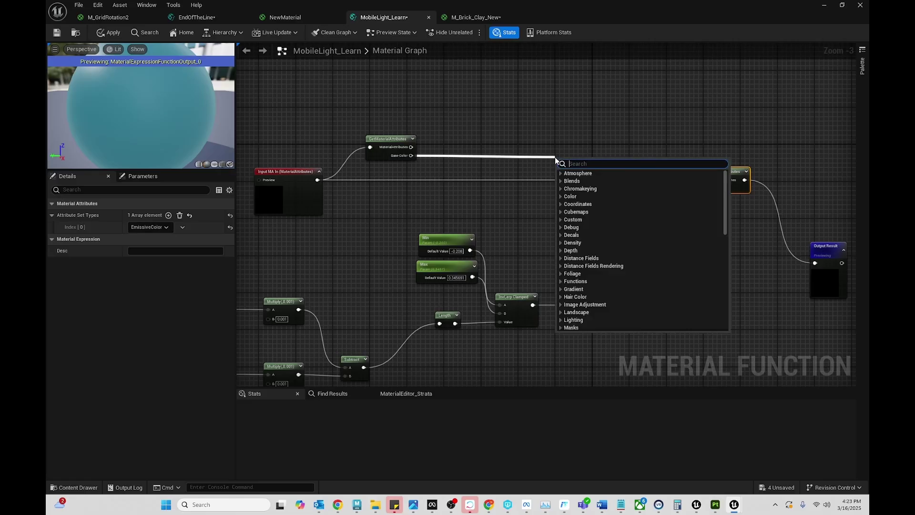
pyautogui.write('multiply')
pyautogui.press('Return')
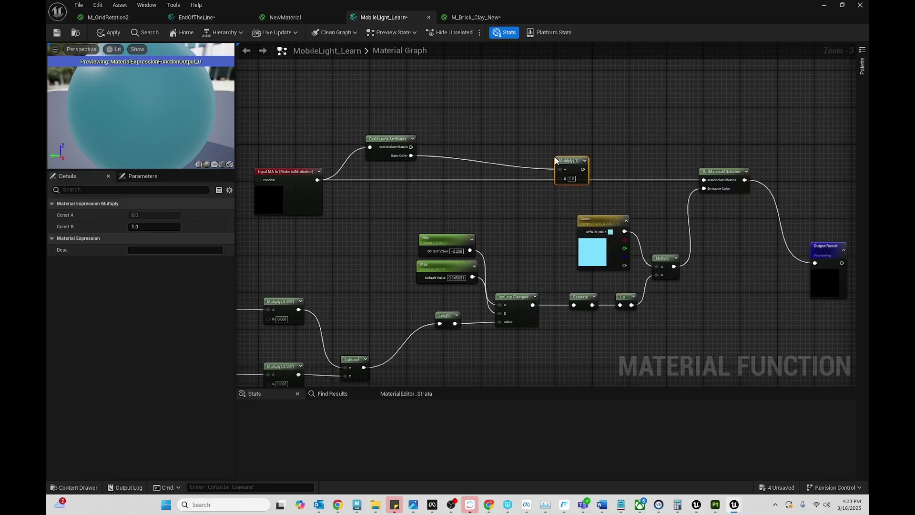
pyautogui.moveTo(576, 161); pyautogui.dragTo(642, 145)
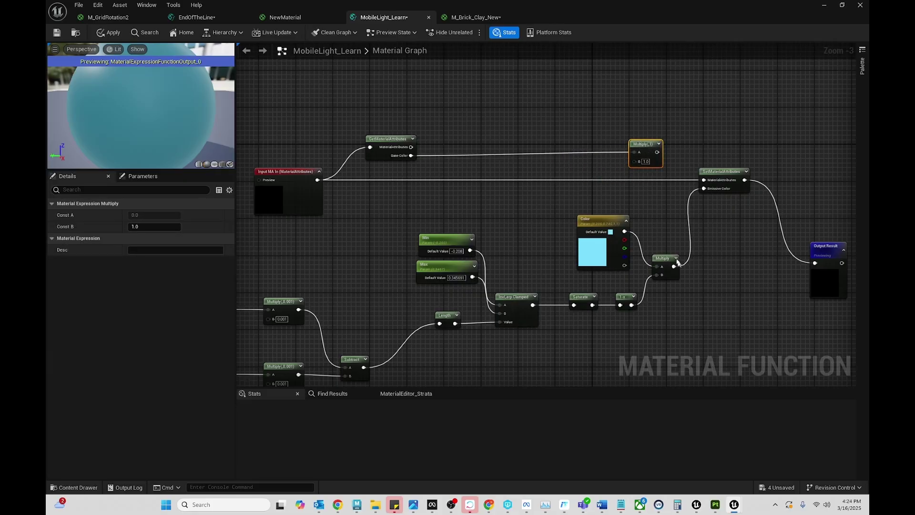
pyautogui.moveTo(674, 267)
pyautogui.mouseDown()
pyautogui.moveTo(652, 161)
pyautogui.moveTo(660, 164)
pyautogui.mouseUp()
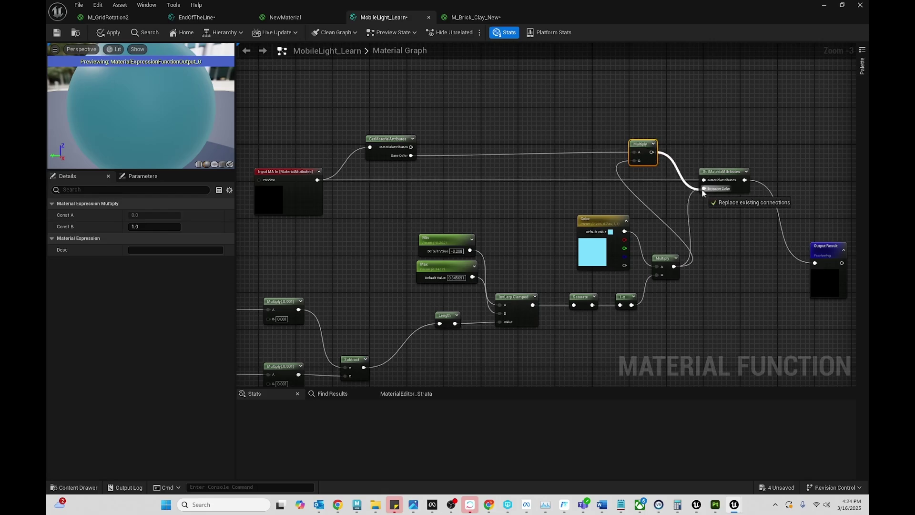
pyautogui.moveTo(703, 192); pyautogui.dragTo(776, 172)
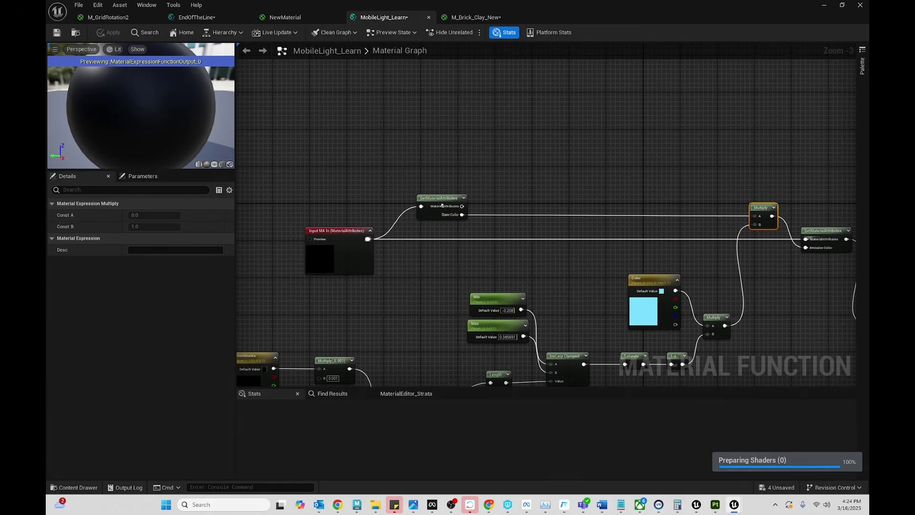
# Add a PixelNormalWS node wired into a new Multiply node's B input.
pyautogui.rightClick(390, 129)
pyautogui.write('pixel')
pyautogui.press('Return')
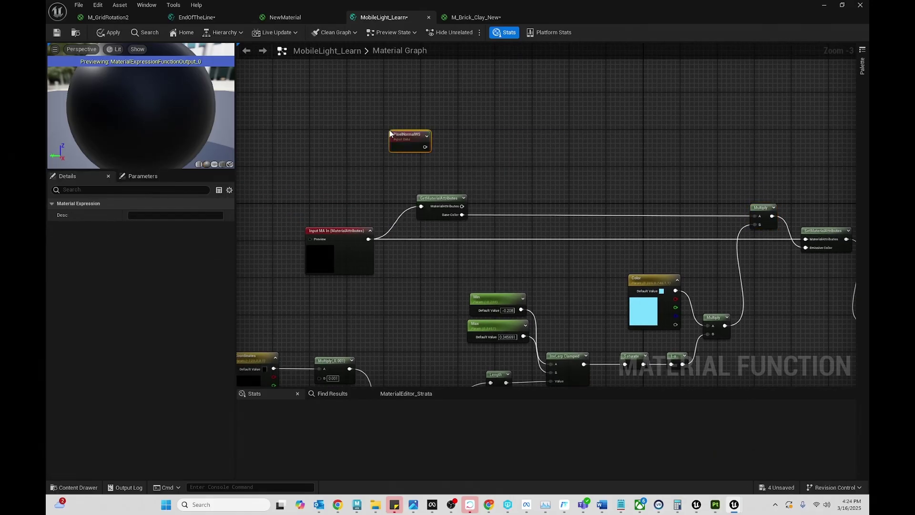
pyautogui.moveTo(458, 150); pyautogui.dragTo(398, 139, button='right')
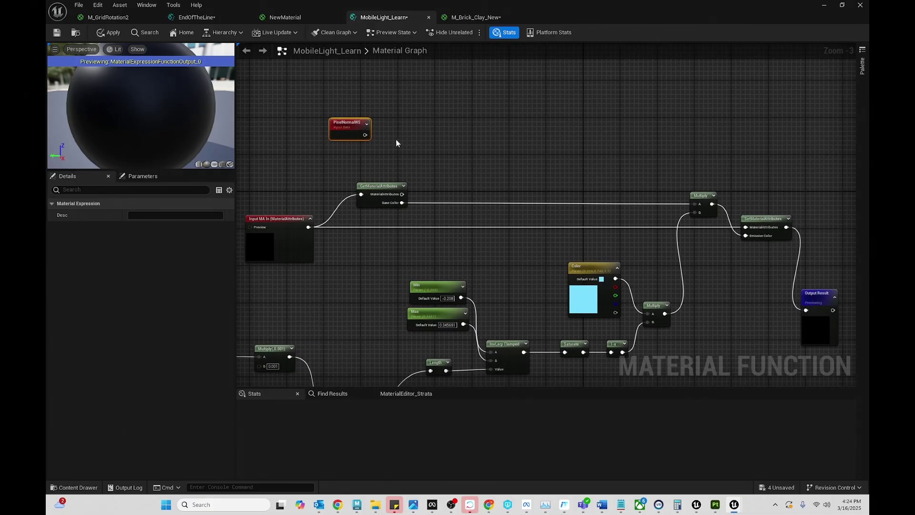
pyautogui.rightClick(398, 137)
pyautogui.write('mult')
pyautogui.press('Return')
pyautogui.moveTo(402, 145); pyautogui.dragTo(428, 142)
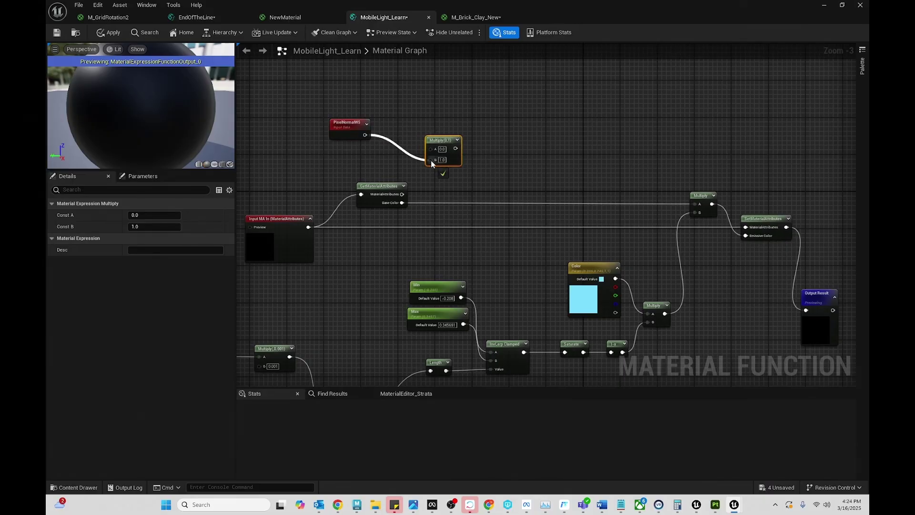
pyautogui.moveTo(365, 135); pyautogui.dragTo(431, 161)
pyautogui.moveTo(353, 132); pyautogui.dragTo(367, 150)
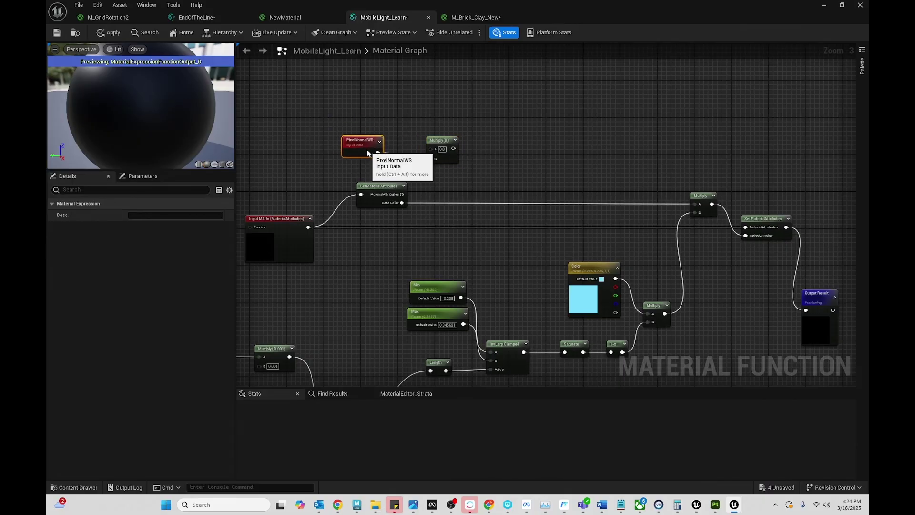
# Create an 'Influence' parameter from a Constant and connect it to Multiply's A input.
pyautogui.rightClick(369, 112)
pyautogui.write('constant')
pyautogui.press('Return')
pyautogui.rightClick(390, 117)
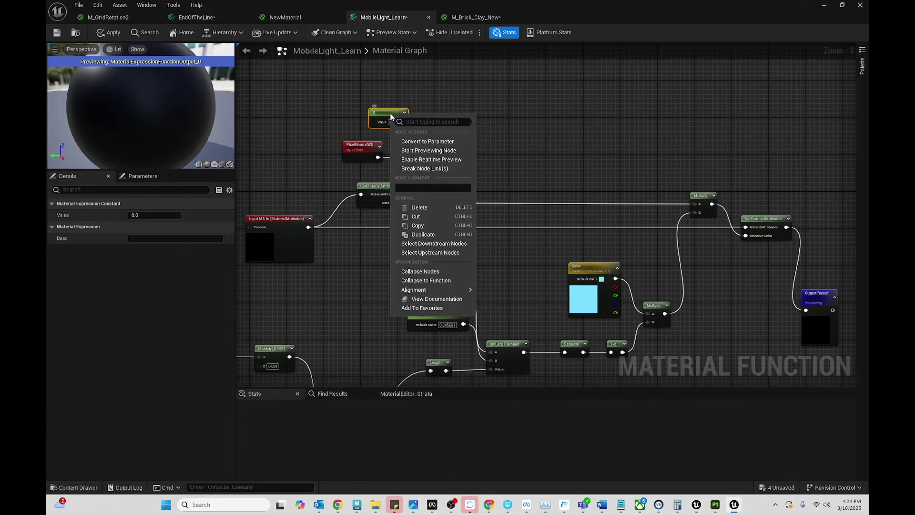
pyautogui.click(415, 142)
pyautogui.write('Influence')
pyautogui.press('Return')
pyautogui.moveTo(414, 126); pyautogui.dragTo(432, 149)
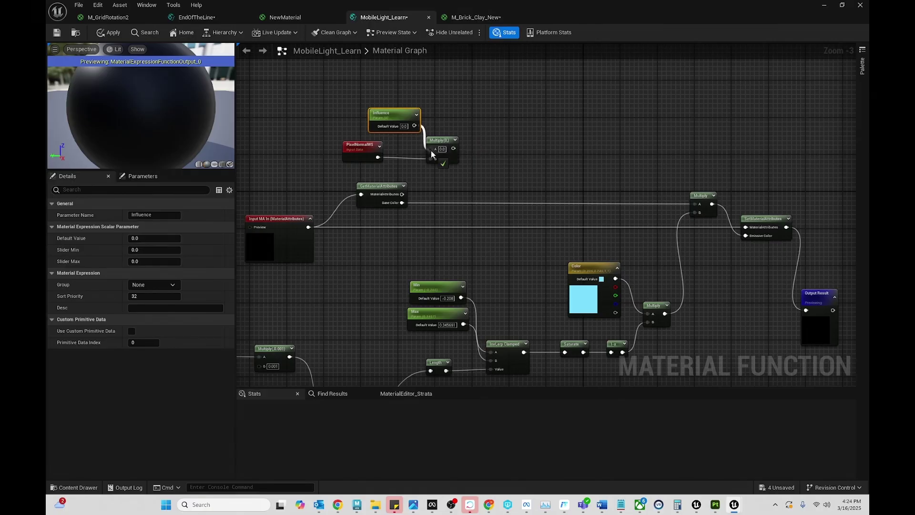
# Add the Multiply result to the Subtract output with a new Add node.
pyautogui.rightClick(477, 189)
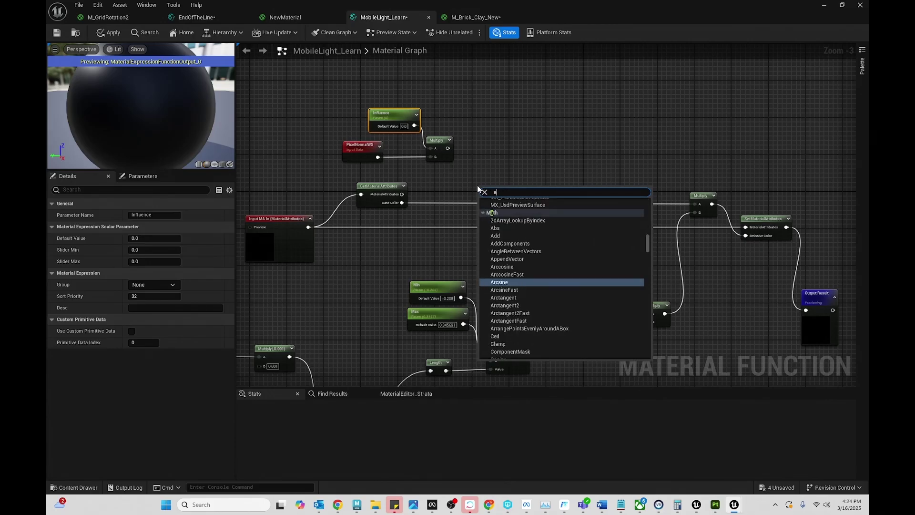
pyautogui.write('add')
pyautogui.click(504, 232)
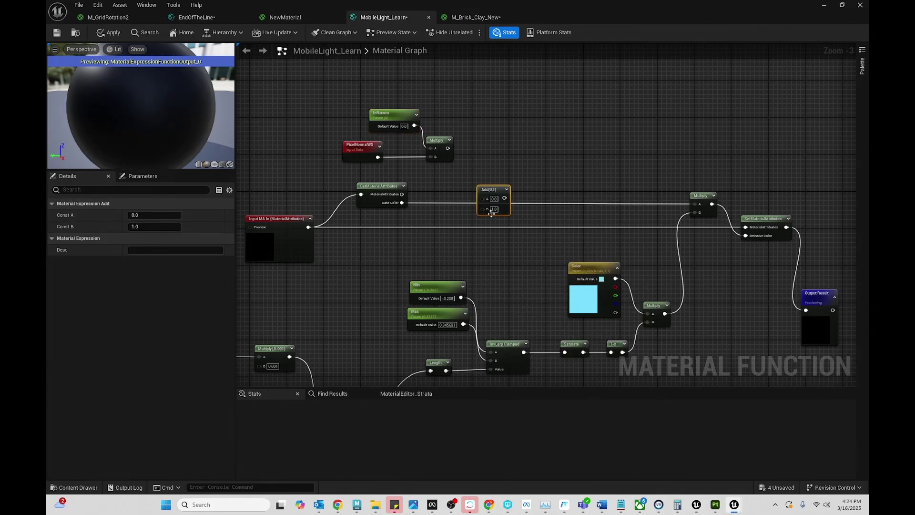
pyautogui.moveTo(450, 148); pyautogui.dragTo(481, 196)
pyautogui.moveTo(482, 197); pyautogui.dragTo(414, 280, button='right')
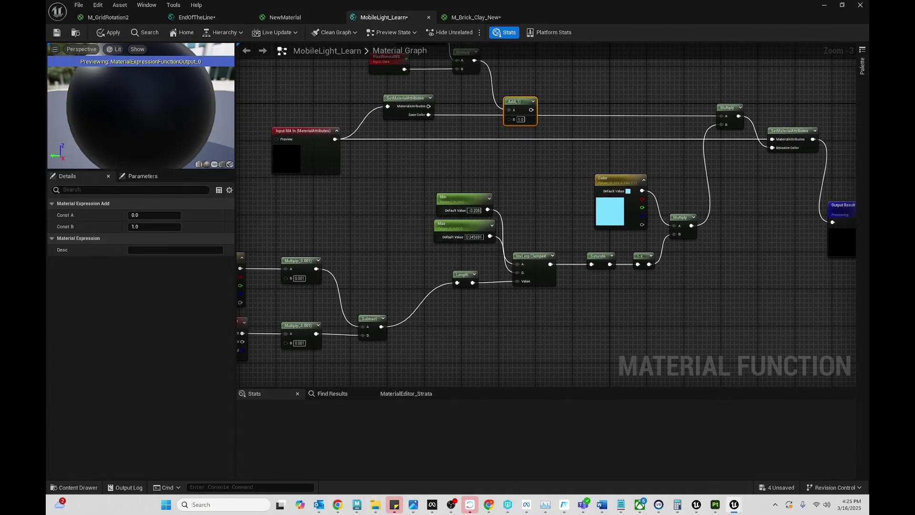
pyautogui.moveTo(383, 326)
pyautogui.mouseDown()
pyautogui.moveTo(512, 122)
pyautogui.moveTo(412, 262)
pyautogui.mouseUp()
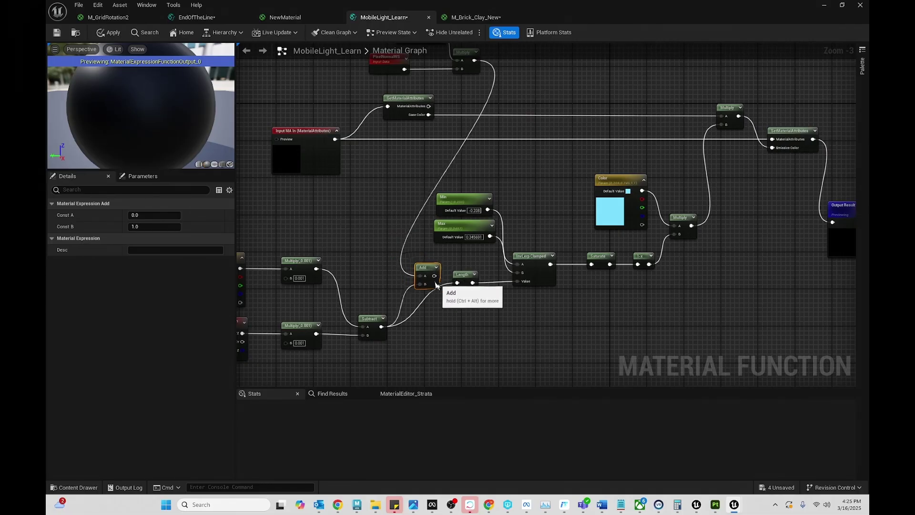
pyautogui.moveTo(415, 268); pyautogui.dragTo(458, 284)
# Feed the Add result into Length and move the Influence group beside Coordinates.
pyautogui.moveTo(424, 314); pyautogui.dragTo(511, 375, button='right')
pyautogui.scroll(-2, 504, 272)
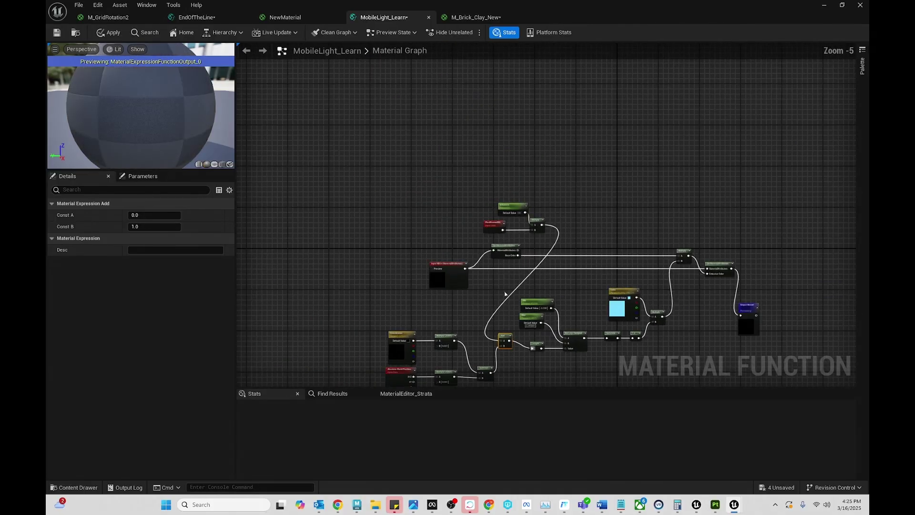
pyautogui.keyDown('ctrl'); pyautogui.click(543, 233); pyautogui.keyUp('ctrl')
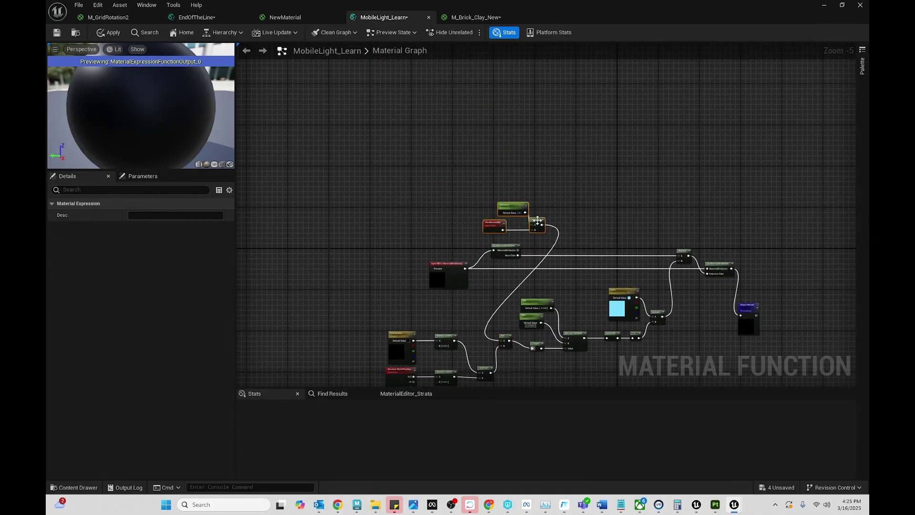
pyautogui.moveTo(538, 222); pyautogui.dragTo(474, 268)
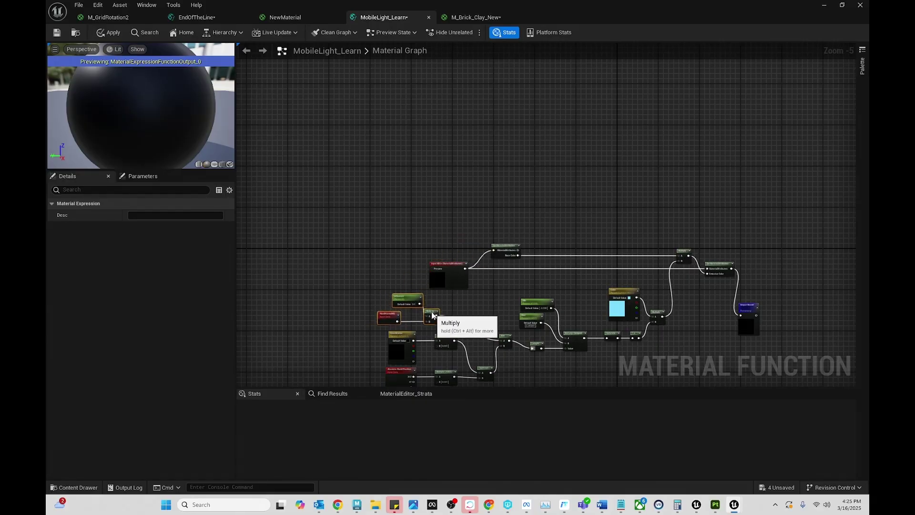
pyautogui.moveTo(486, 311); pyautogui.dragTo(468, 256, button='right')
pyautogui.scroll(2, 468, 256)
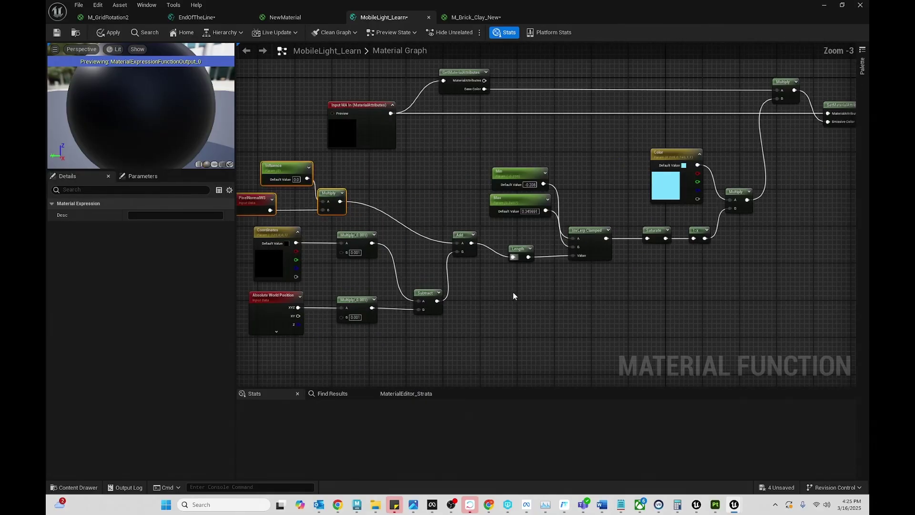
pyautogui.moveTo(513, 293); pyautogui.dragTo(525, 300, button='right')
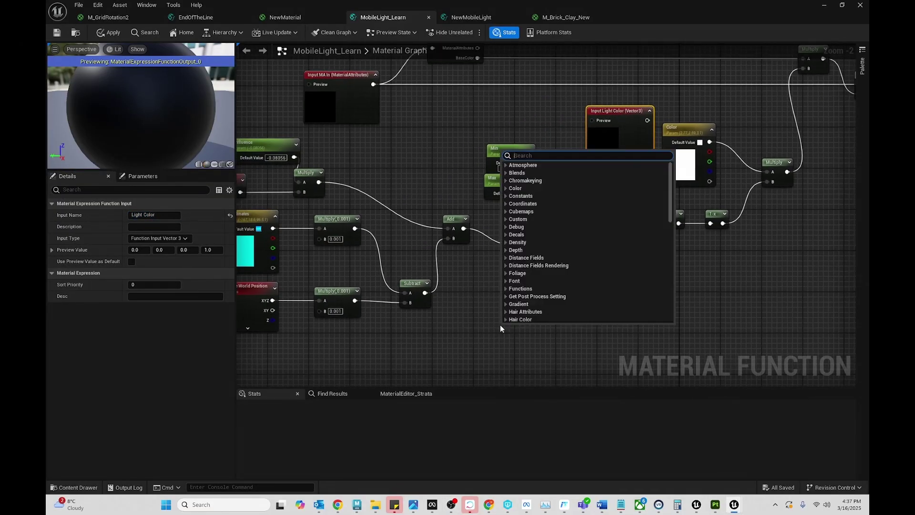
# Rename the duplicated input to 'Light Intensity' and wire it into the graph.
pyautogui.click(142, 217)
pyautogui.write('LightIntensity')
pyautogui.press('Return')
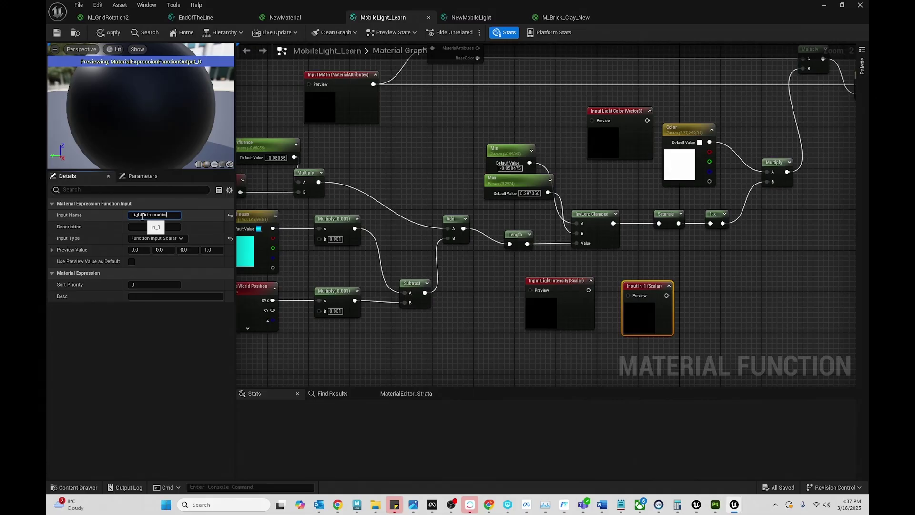
pyautogui.moveTo(576, 234); pyautogui.dragTo(463, 124)
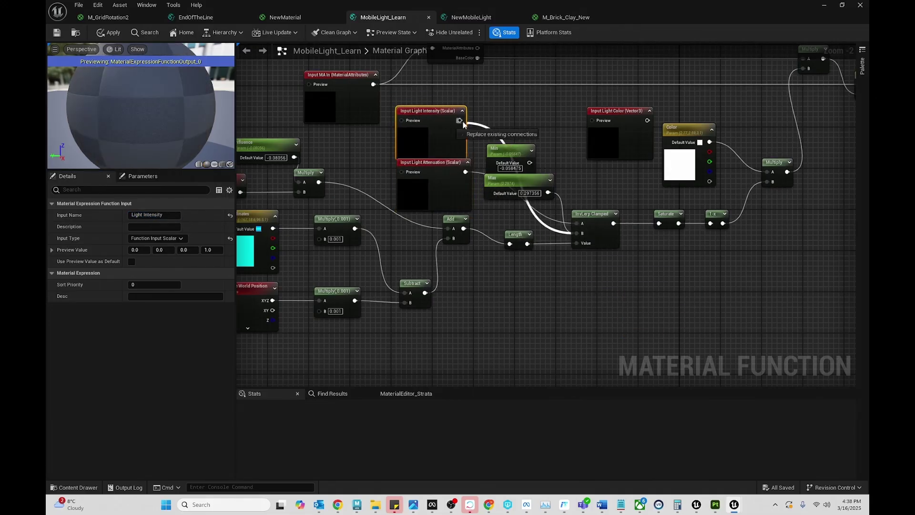
pyautogui.moveTo(463, 124); pyautogui.dragTo(464, 206, button='right')
# Add a Light Coordinates input and connect it to Multiply's A pin.
pyautogui.rightClick(464, 206)
pyautogui.write('in')
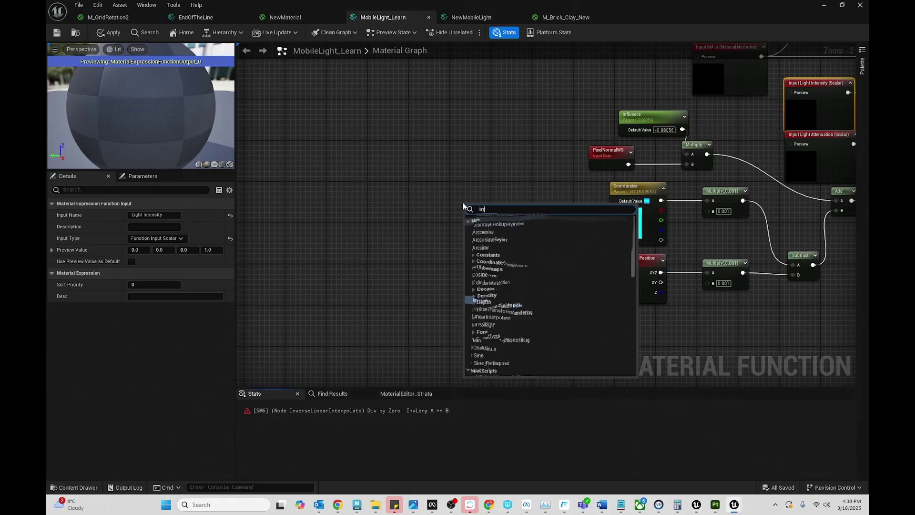
pyautogui.write('put')
pyautogui.press('Return')
pyautogui.write('Light Coordinates')
pyautogui.moveTo(501, 206); pyautogui.dragTo(558, 191)
pyautogui.moveTo(596, 200); pyautogui.dragTo(708, 200)
pyautogui.moveTo(708, 201); pyautogui.dragTo(289, 256, button='right')
# Insert an Add node on the Light Attenuation wire.
pyautogui.moveTo(434, 198); pyautogui.dragTo(463, 195)
pyautogui.write('add')
pyautogui.click(483, 237)
pyautogui.scroll(-2, 514, 221)
pyautogui.moveTo(513, 221); pyautogui.dragTo(642, 263, button='right')
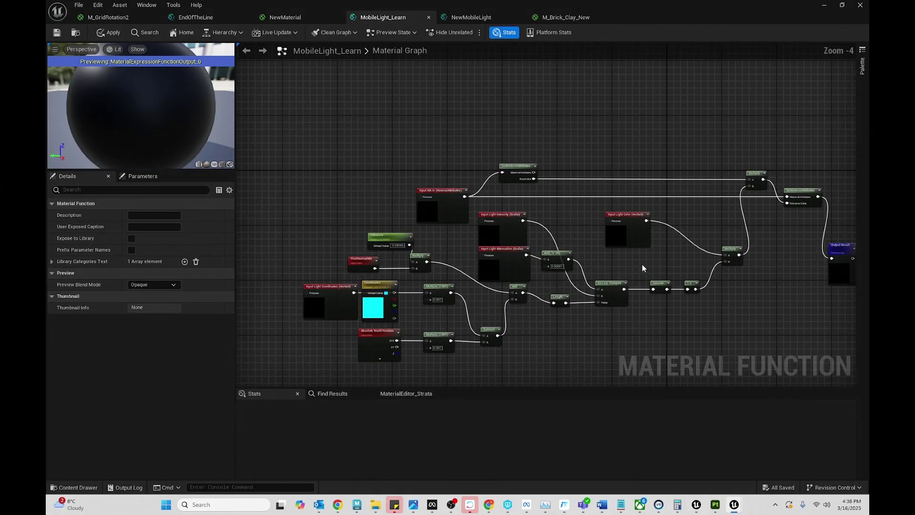
# Create a Material Parameter Collection named 'Light_Learn' in the Content Drawer.
pyautogui.click(107, 32)
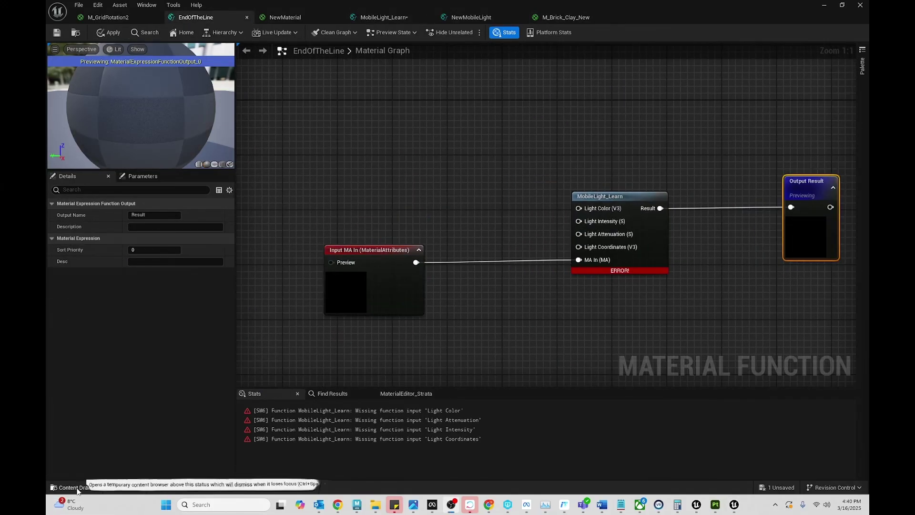
pyautogui.click(72, 488)
pyautogui.click(139, 241)
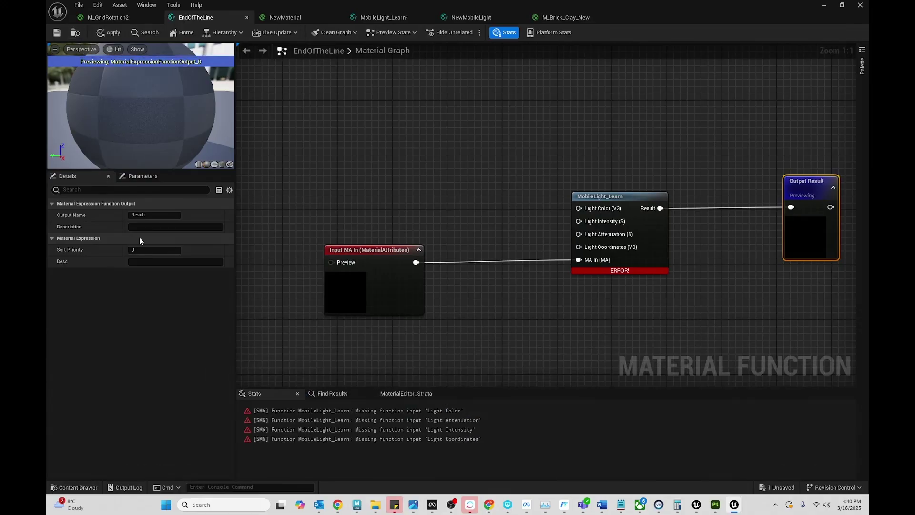
pyautogui.click(61, 488)
pyautogui.rightClick(374, 440)
pyautogui.write('parame')
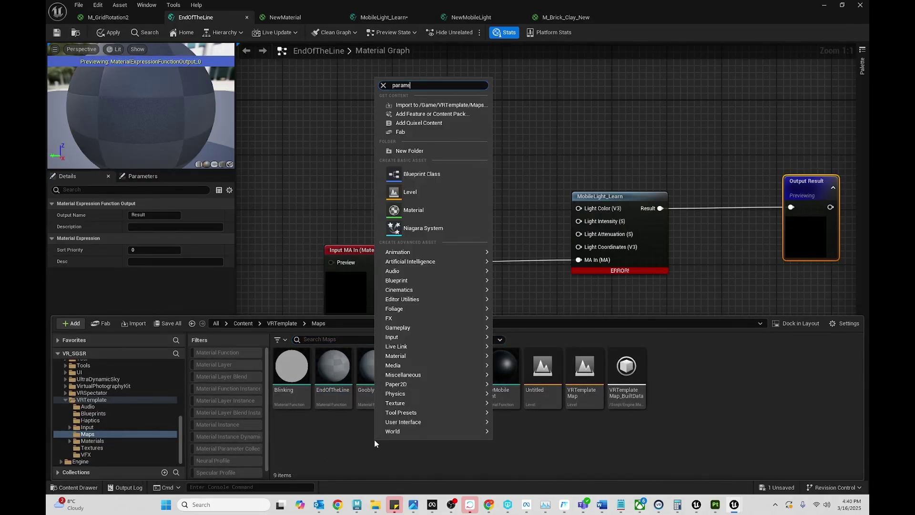
pyautogui.write('ter')
pyautogui.click(450, 168)
pyautogui.write('Light_')
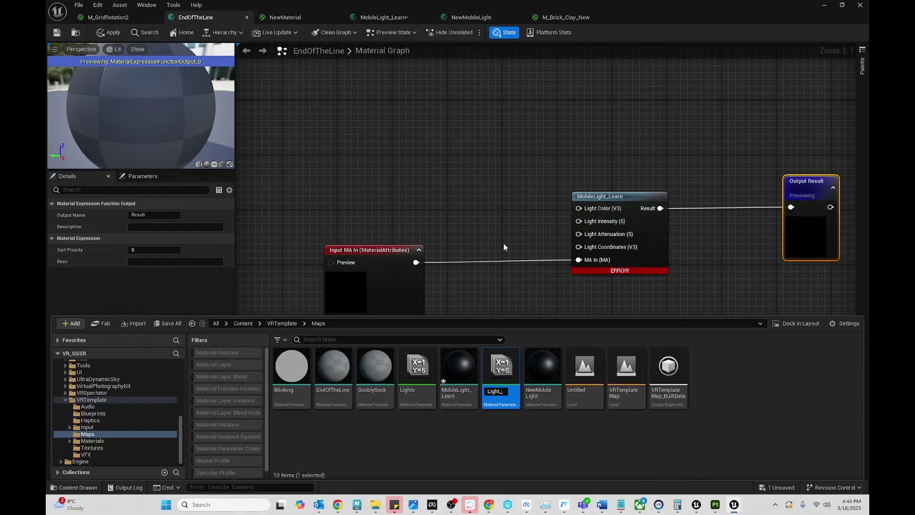
pyautogui.write('Learn')
pyautogui.press('Return')
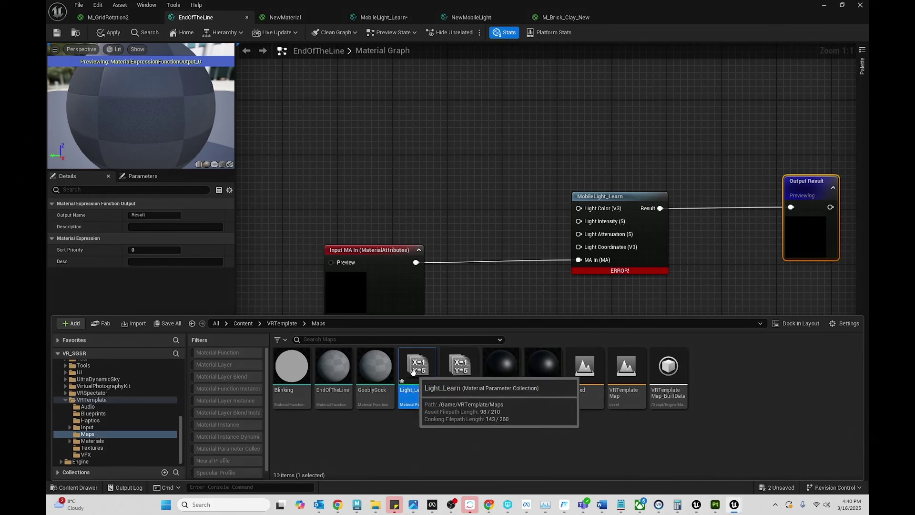
# Add three vector parameters to Light_Learn and expand each one.
pyautogui.doubleClick(412, 370)
pyautogui.click(437, 98)
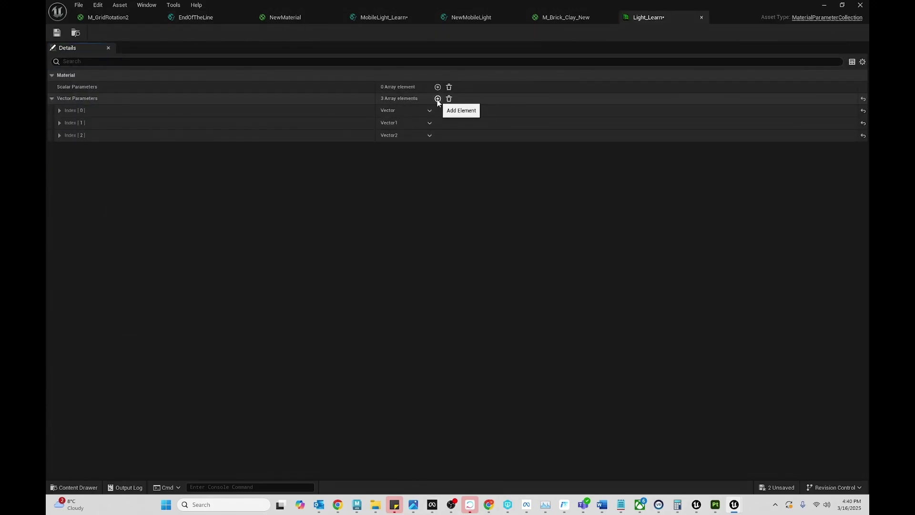
pyautogui.click(60, 111)
pyautogui.write('Light Color 1')
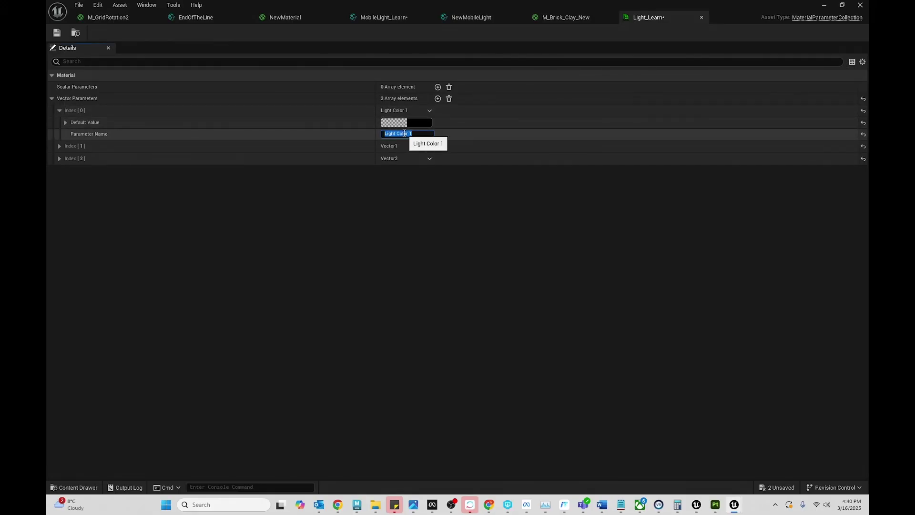
pyautogui.click(59, 146)
pyautogui.click(59, 181)
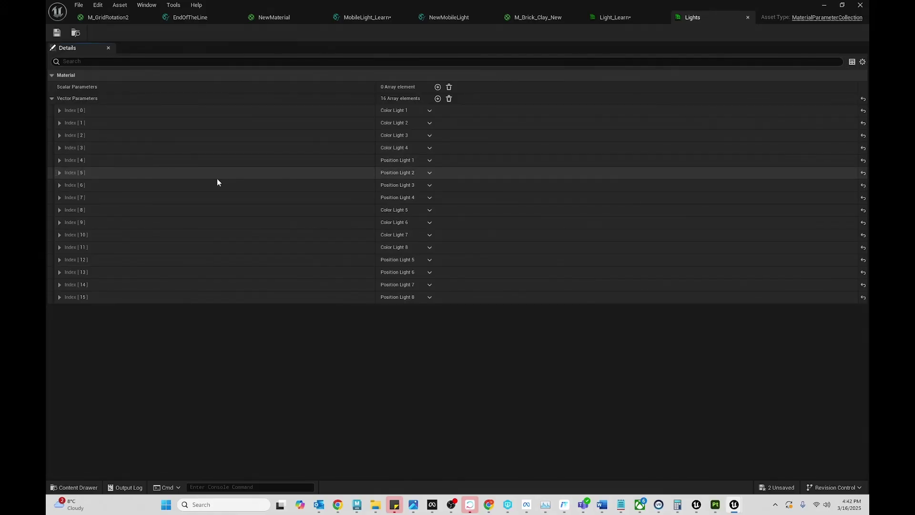
pyautogui.click(367, 17)
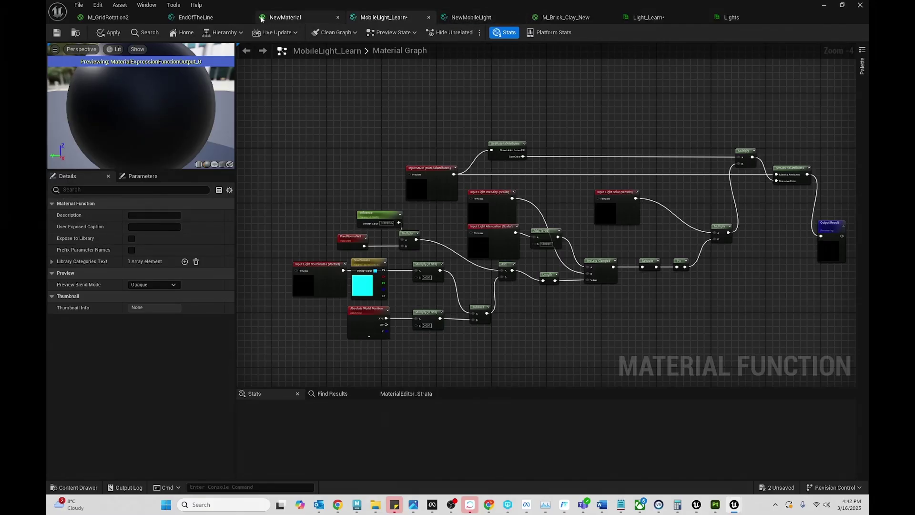
# Place a Collection Parameter node in the EndOfTheLine graph.
pyautogui.click(196, 18)
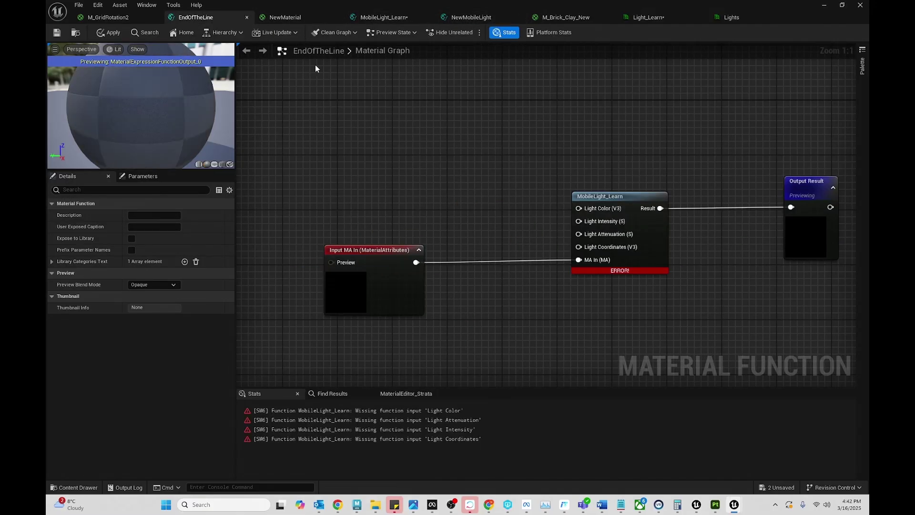
pyautogui.rightClick(384, 158)
pyautogui.write('parame')
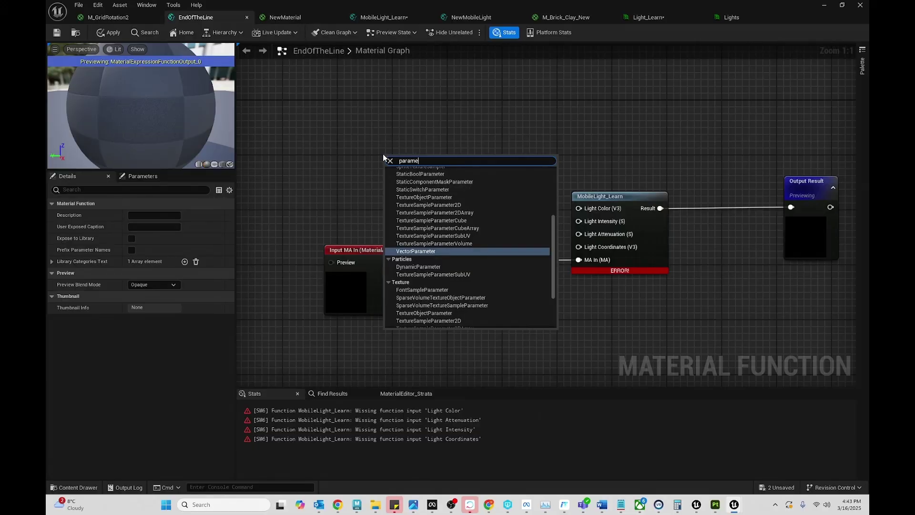
pyautogui.press('BackSpace')
pyautogui.press('BackSpace')
pyautogui.press('BackSpace')
pyautogui.write('coll')
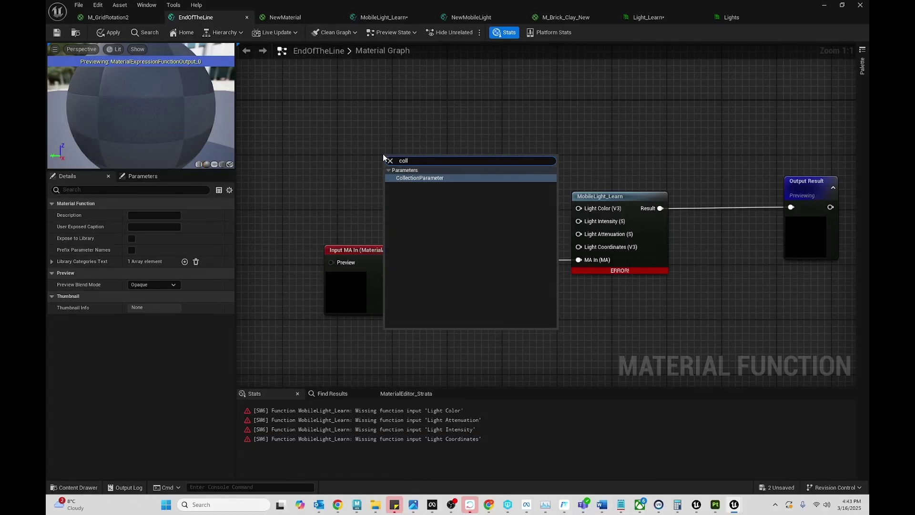
pyautogui.rightClick(396, 145)
pyautogui.write('collec')
pyautogui.click(428, 168)
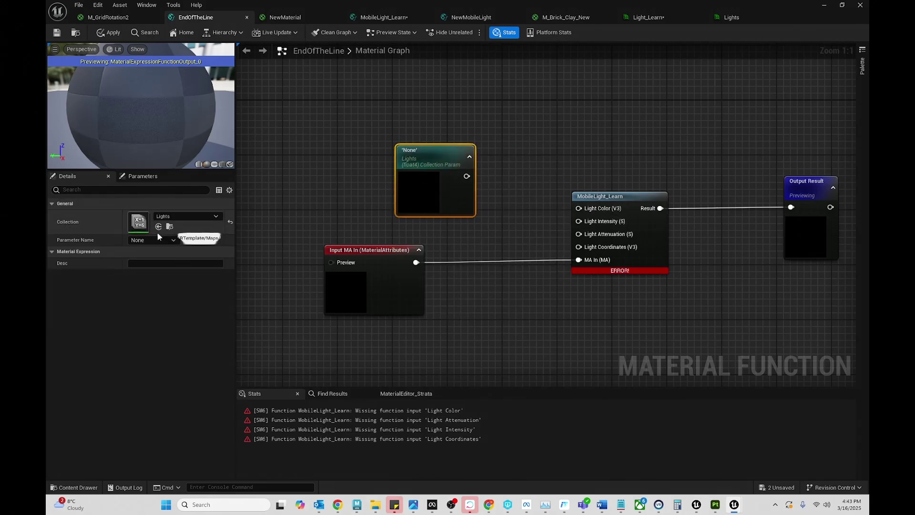
# Assign Light_Learn with Light 1 Attenuation and duplicate the parameter node.
pyautogui.click(170, 226)
pyautogui.moveTo(417, 372); pyautogui.dragTo(172, 220)
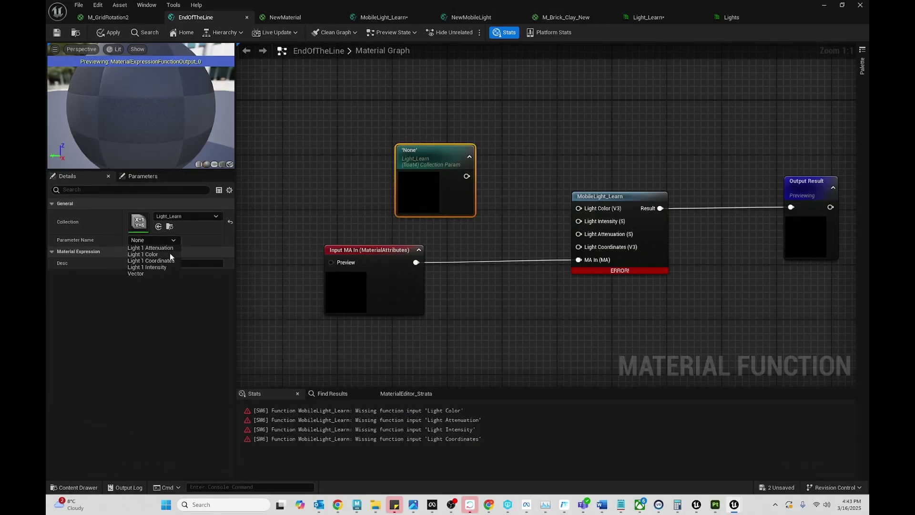
pyautogui.click(169, 252)
pyautogui.moveTo(424, 192); pyautogui.dragTo(410, 116)
pyautogui.hotkey('ctrl', 'd')
pyautogui.moveTo(437, 198); pyautogui.dragTo(403, 189)
pyautogui.moveTo(372, 250); pyautogui.dragTo(404, 340)
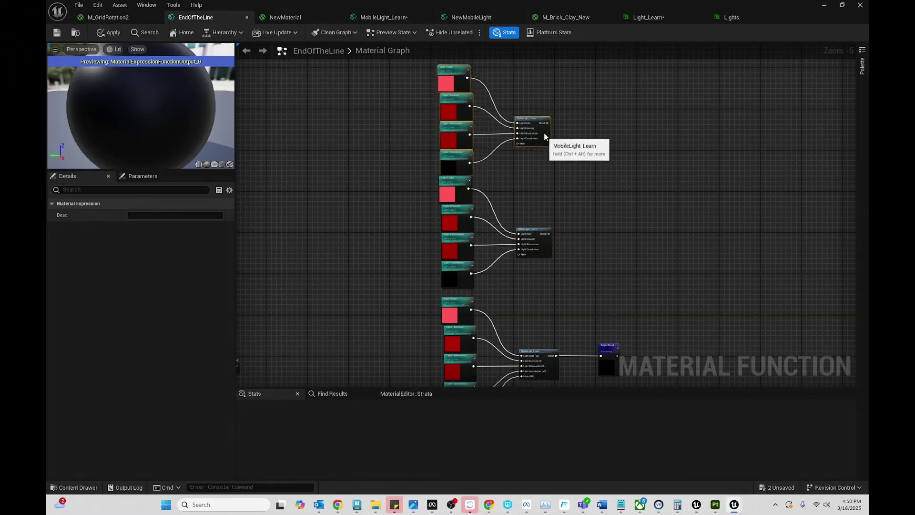
# Duplicate the light node group and sum two light results with an Add node.
pyautogui.moveTo(565, 160); pyautogui.dragTo(582, 319, button='right')
pyautogui.hotkey('ctrl', 'd')
pyautogui.moveTo(675, 342)
pyautogui.mouseDown()
pyautogui.moveTo(648, 278)
pyautogui.moveTo(561, 177)
pyautogui.mouseUp()
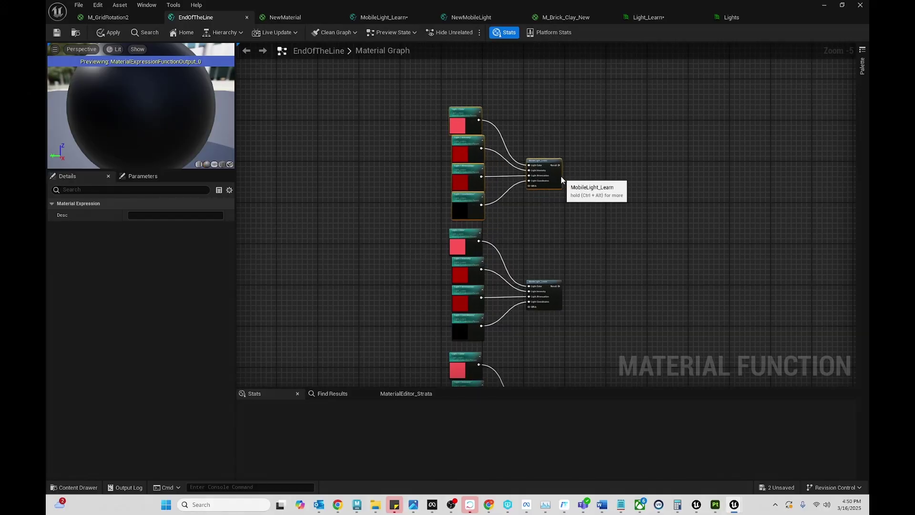
pyautogui.scroll(2, 572, 261)
pyautogui.rightClick(580, 199)
pyautogui.write('add')
pyautogui.press('Return')
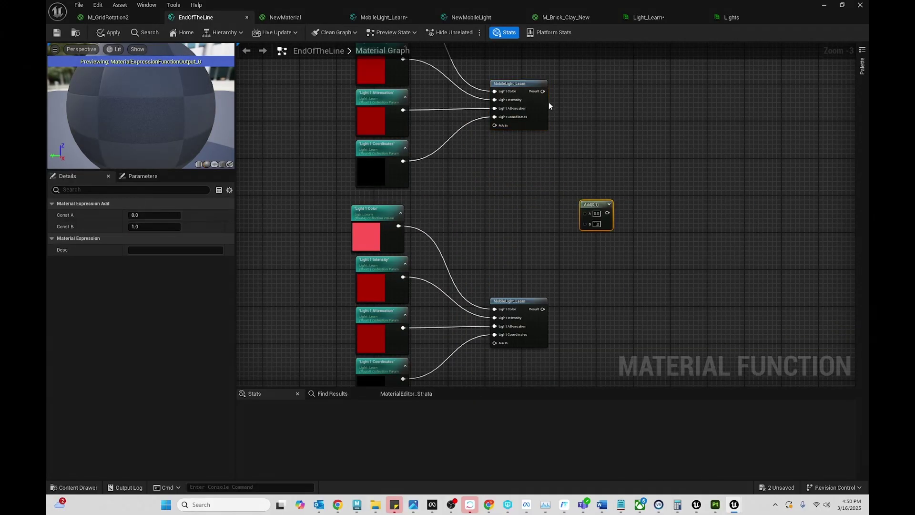
pyautogui.moveTo(543, 92); pyautogui.dragTo(585, 214)
pyautogui.moveTo(543, 309)
pyautogui.mouseDown()
pyautogui.moveTo(585, 223)
pyautogui.moveTo(649, 391)
pyautogui.moveTo(639, 225)
pyautogui.mouseUp()
pyautogui.write('add')
# Chain two more Add nodes to sum the remaining light results into Output Result.
pyautogui.press('Return')
pyautogui.moveTo(542, 227); pyautogui.dragTo(587, 249)
pyautogui.moveTo(662, 258); pyautogui.dragTo(662, 259)
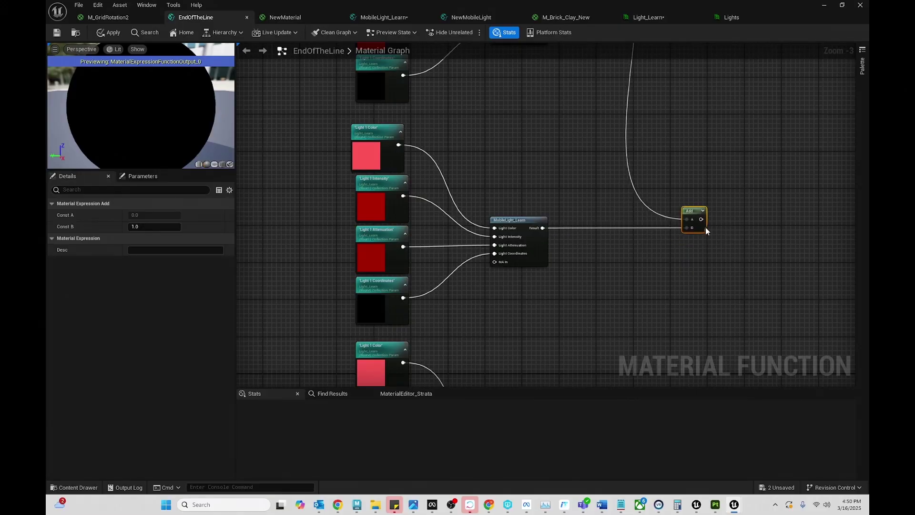
pyautogui.moveTo(706, 227); pyautogui.dragTo(648, 276)
pyautogui.write('add')
pyautogui.press('Return')
pyautogui.moveTo(555, 272); pyautogui.dragTo(638, 229)
pyautogui.moveTo(638, 229); pyautogui.dragTo(416, 220, button='right')
pyautogui.moveTo(440, 243); pyautogui.dragTo(706, 233)
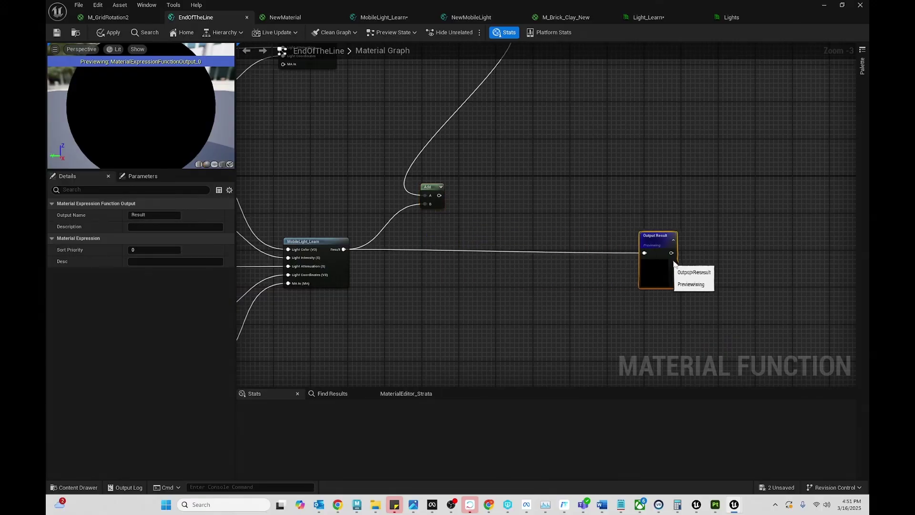
# Add a named material-attributes reroute from MA In and connect it to an MA In input.
pyautogui.moveTo(469, 196); pyautogui.dragTo(693, 78, button='right')
pyautogui.moveTo(412, 261); pyautogui.dragTo(477, 274)
pyautogui.write('reroute')
pyautogui.click(542, 336)
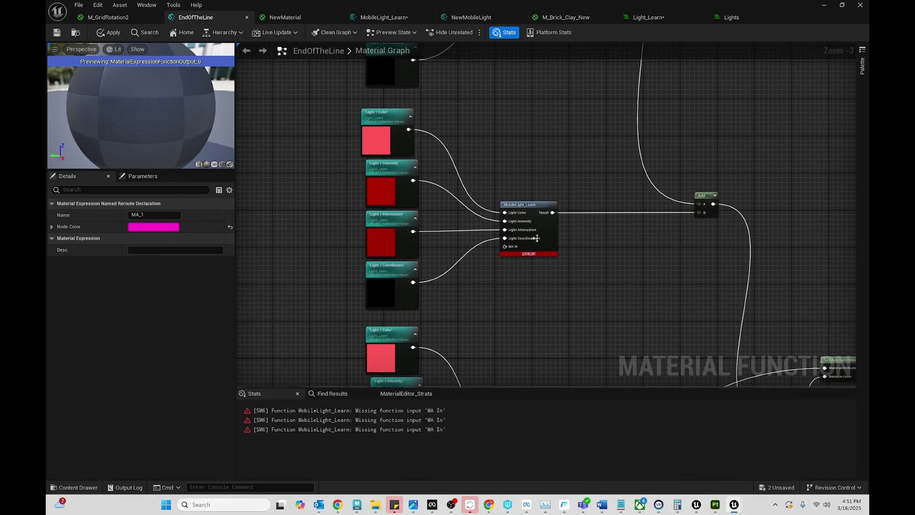
pyautogui.moveTo(485, 277); pyautogui.dragTo(504, 250)
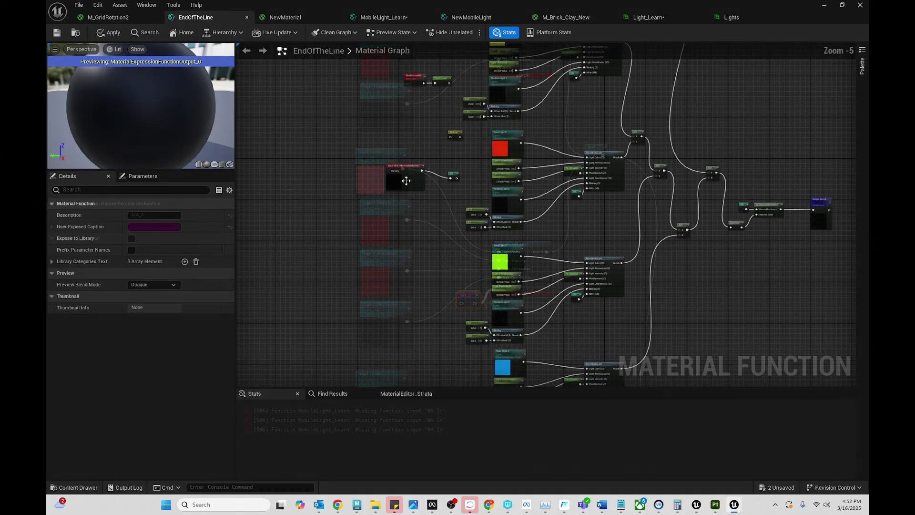
# Pan across the EndOfTheLine graph from Input MA In to the stacked light nodes.
pyautogui.click(428, 195)
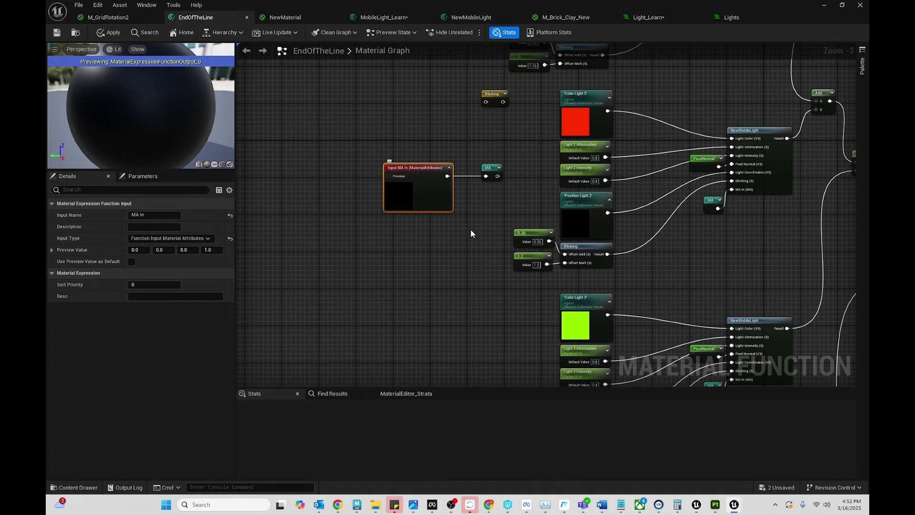
pyautogui.moveTo(474, 233); pyautogui.dragTo(352, 215, button='right')
pyautogui.scroll(-4, 353, 216)
pyautogui.scroll(-2, 353, 215)
pyautogui.moveTo(359, 246); pyautogui.dragTo(369, 286, button='right')
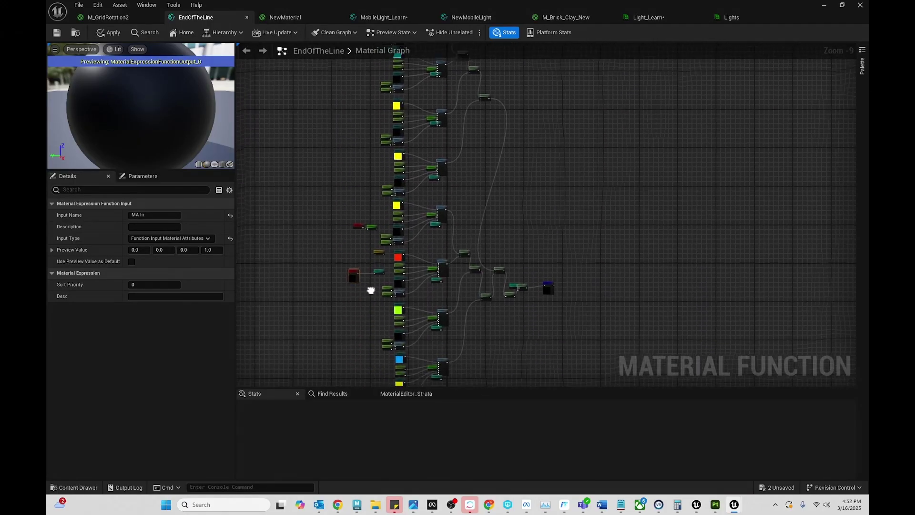
pyautogui.scroll(2, 509, 279)
pyautogui.scroll(3, 529, 276)
pyautogui.scroll(2, 543, 230)
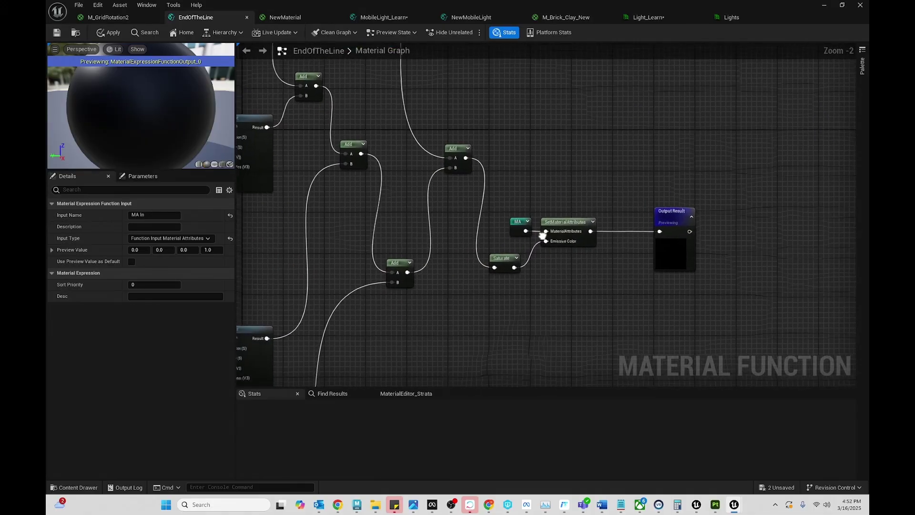
pyautogui.moveTo(544, 232); pyautogui.dragTo(591, 293, button='right')
pyautogui.scroll(-3, 446, 290)
pyautogui.scroll(-2, 446, 289)
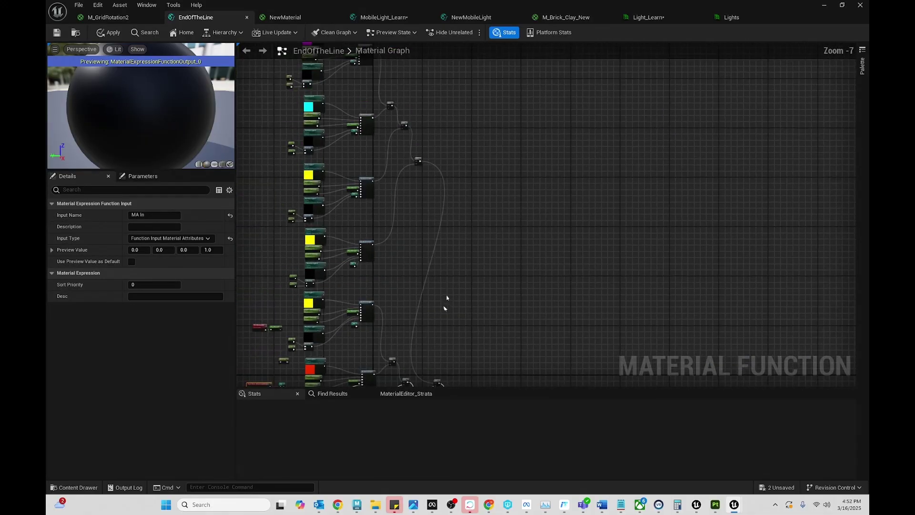
pyautogui.moveTo(447, 293); pyautogui.dragTo(425, 258, button='right')
pyautogui.scroll(2, 439, 108)
pyautogui.scroll(2, 466, 164)
pyautogui.scroll(1, 466, 165)
pyautogui.scroll(1, 479, 250)
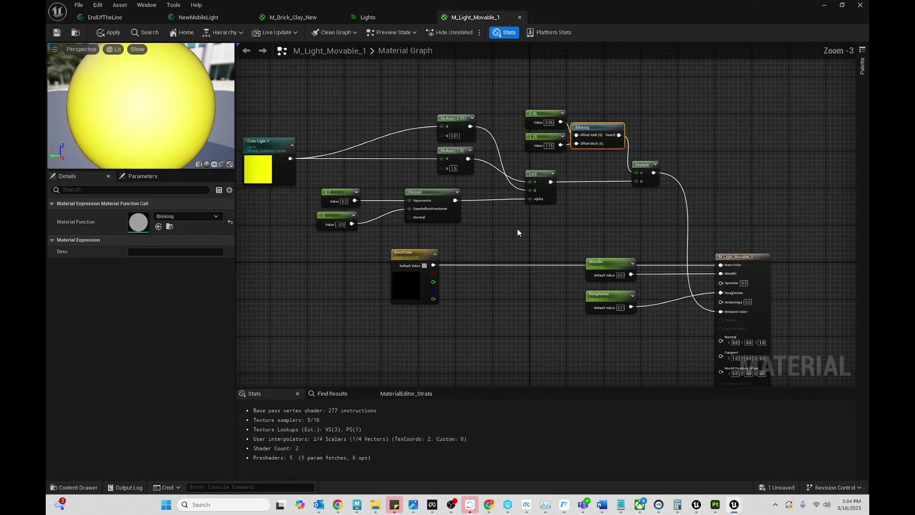
# Pan the M_Light_Movable_1 graph to view Color Light 1 feeding the Blinking function.
pyautogui.moveTo(517, 232); pyautogui.dragTo(546, 203, button='right')
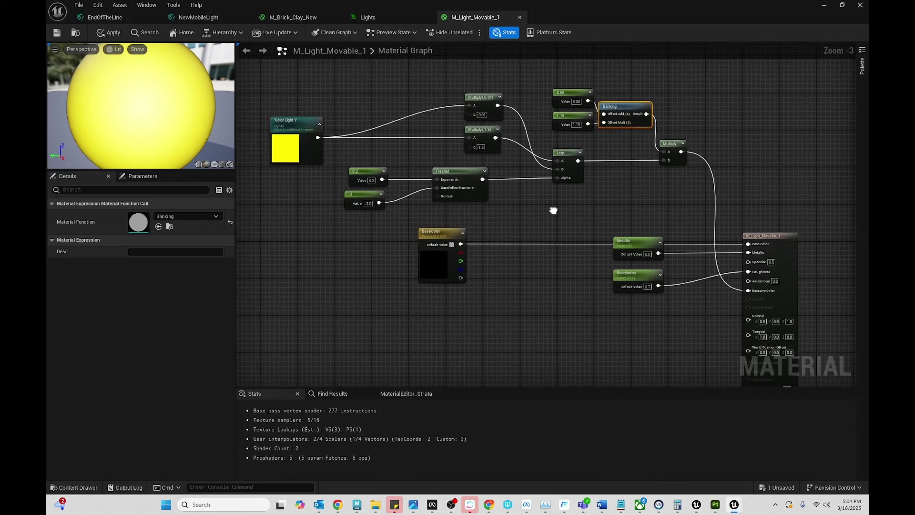
pyautogui.scroll(1, 408, 229)
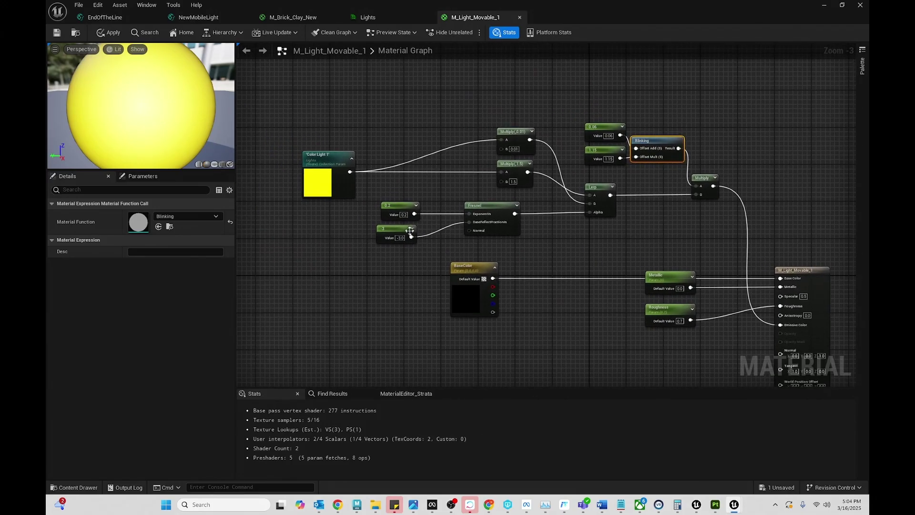
pyautogui.scroll(1, 418, 224)
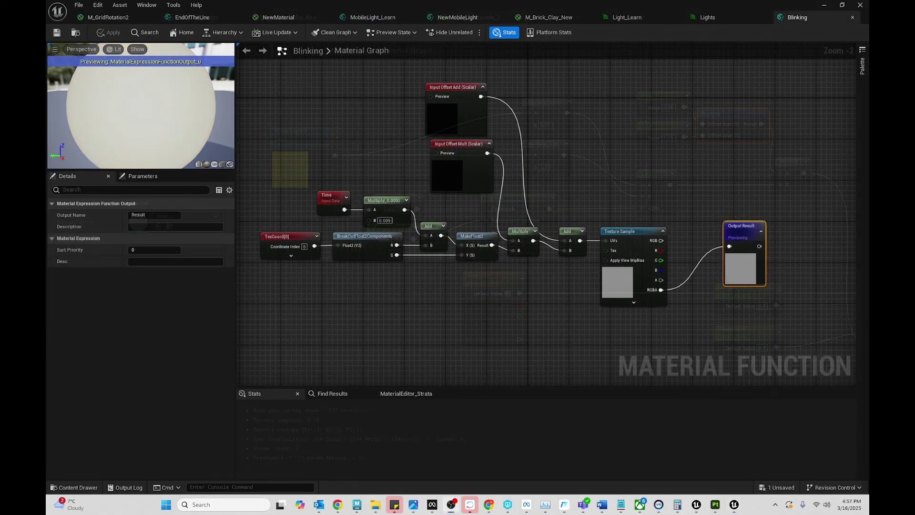
pyautogui.scroll(1, 481, 296)
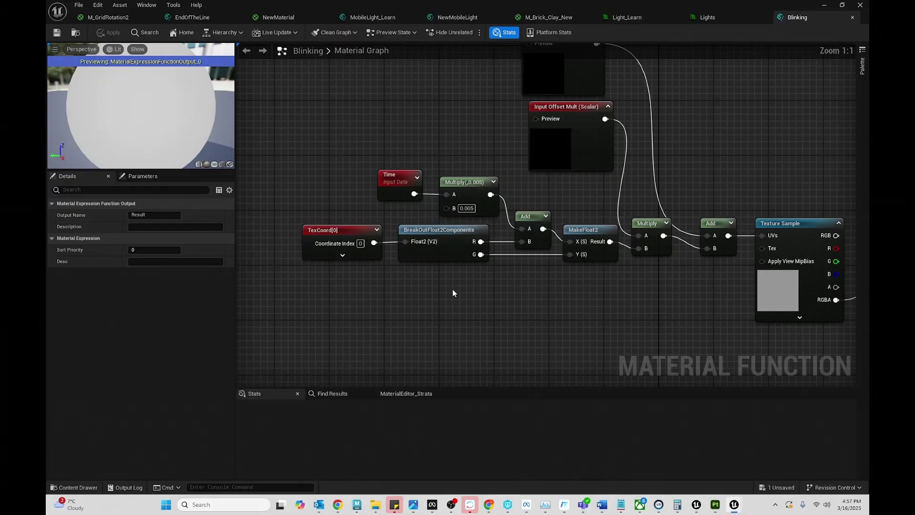
pyautogui.scroll(1, 397, 353)
# Inspect the Texture Sample's random noise texture in the texture viewer, then close it.
pyautogui.click(729, 346)
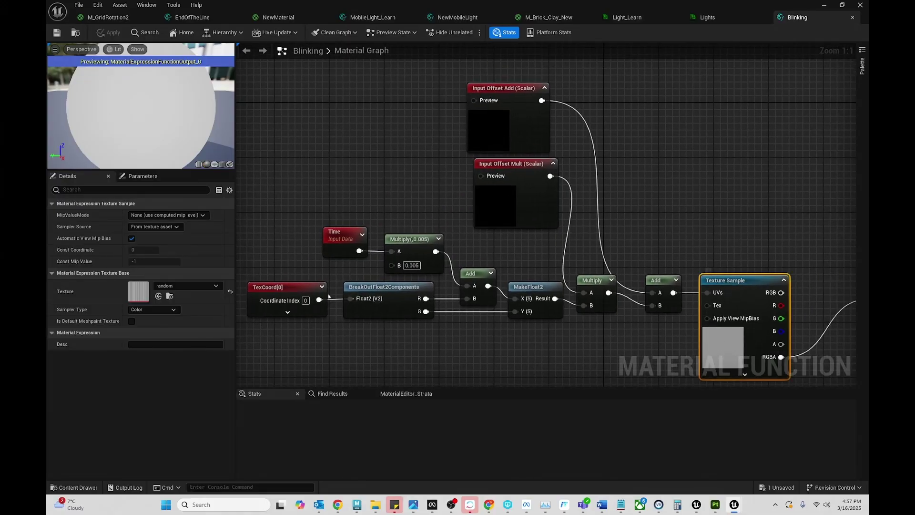
pyautogui.doubleClick(139, 291)
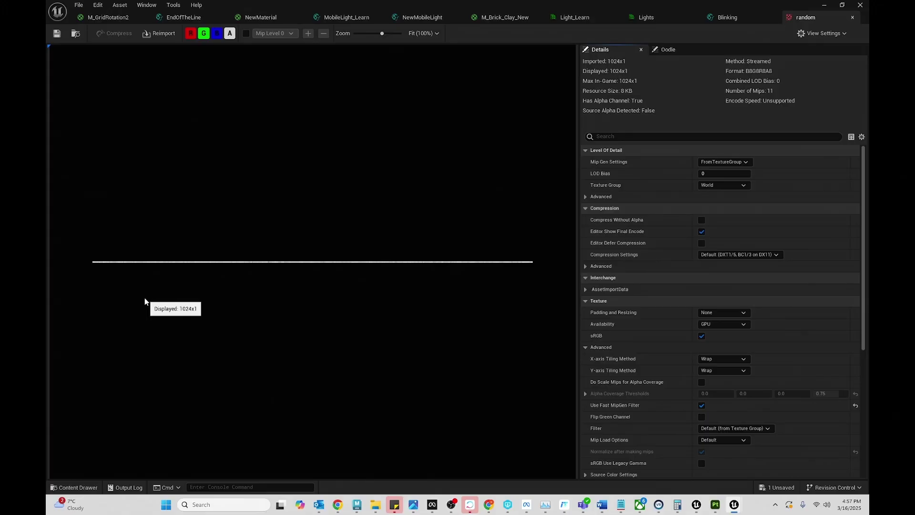
pyautogui.scroll(2, 114, 265)
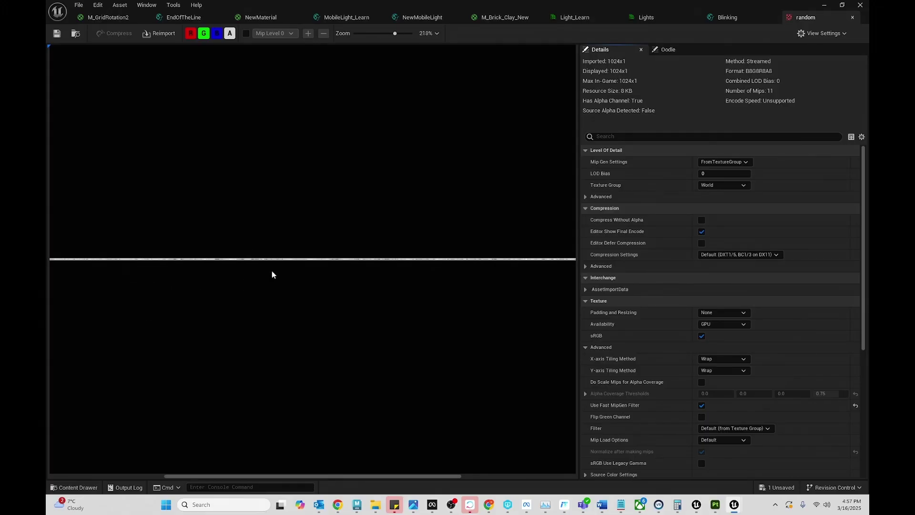
pyautogui.scroll(4, 310, 271)
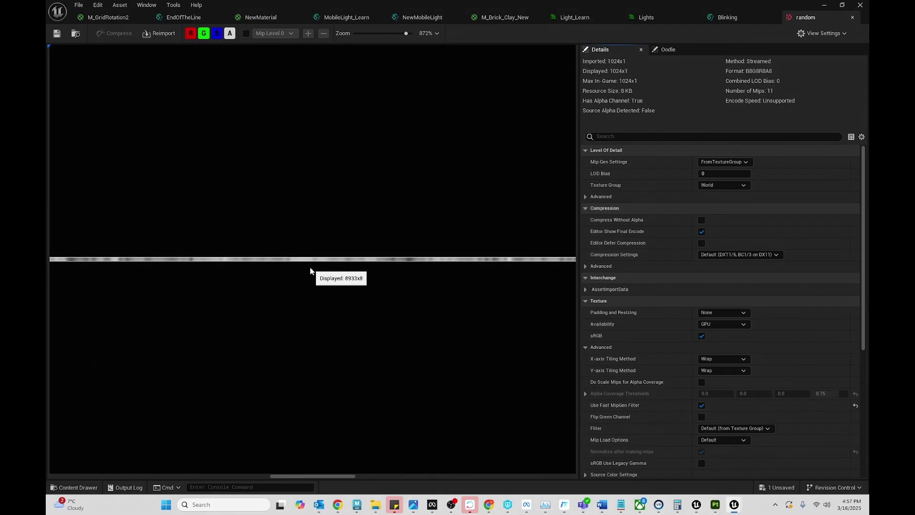
pyautogui.scroll(2, 309, 270)
pyautogui.moveTo(408, 279); pyautogui.dragTo(69, 303)
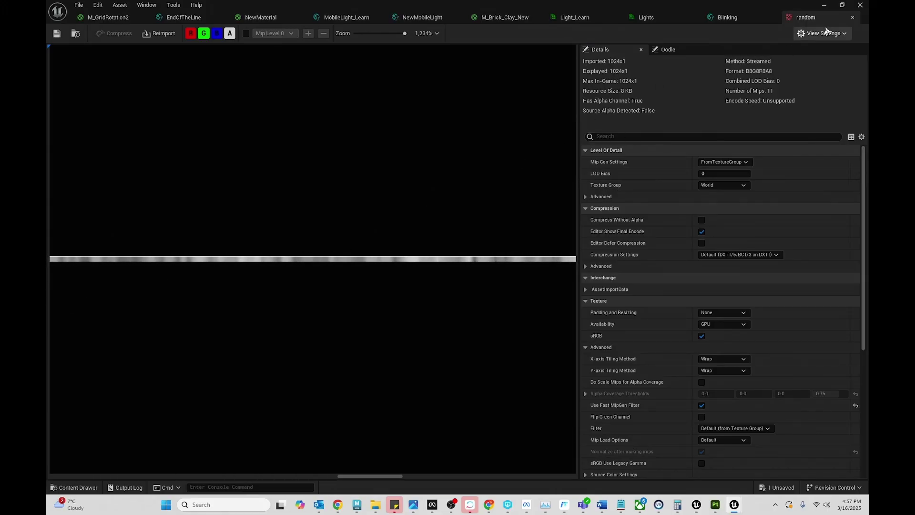
pyautogui.click(852, 18)
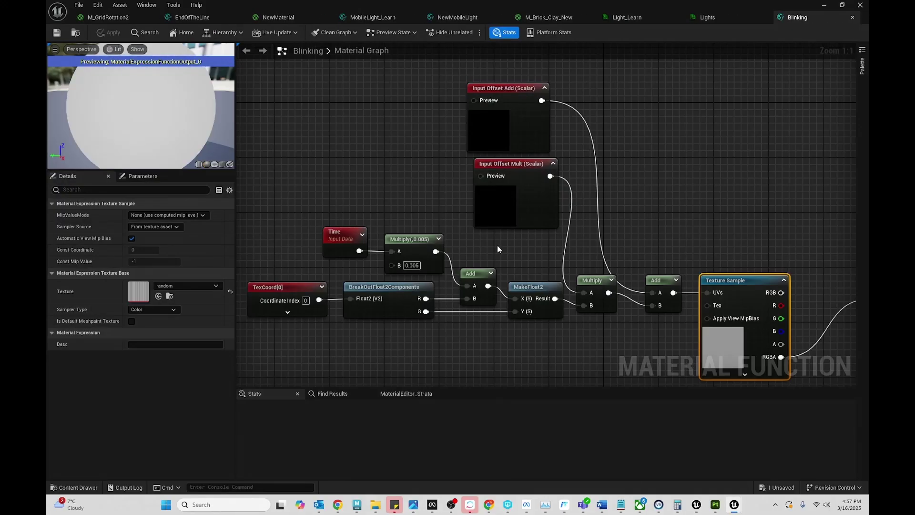
# Select the Blinking graph's TexCoord node to shrink its U tiling.
pyautogui.moveTo(496, 249); pyautogui.dragTo(541, 173, button='right')
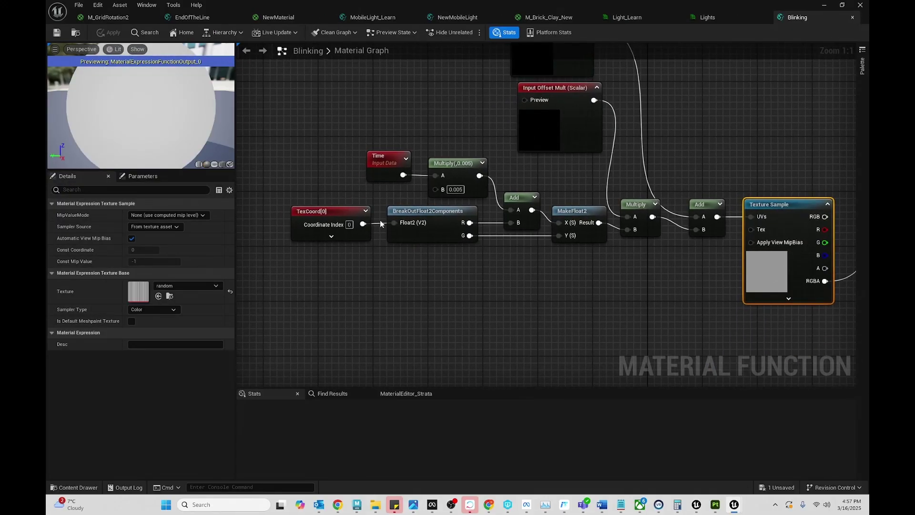
pyautogui.click(304, 226)
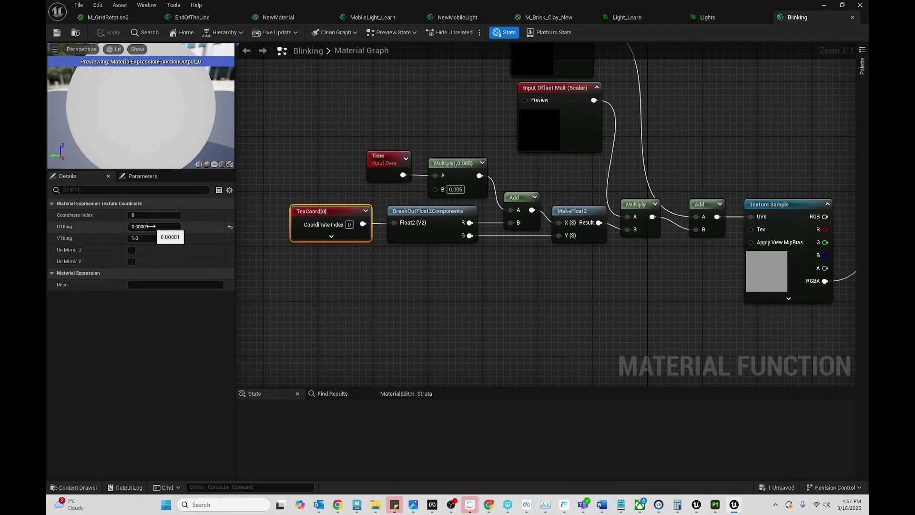
pyautogui.moveTo(380, 267); pyautogui.dragTo(360, 276, button='right')
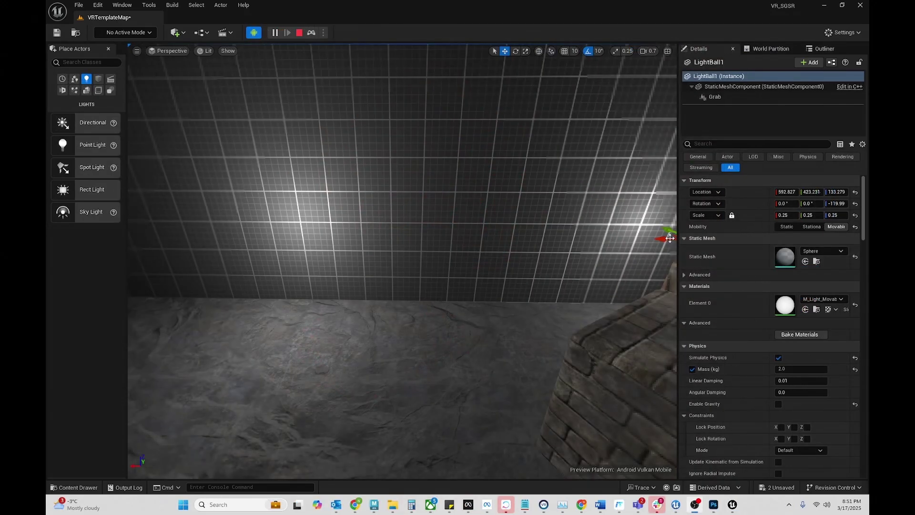
# Slide LightBall1 along the grid wall and look around to check its fake light.
pyautogui.moveTo(664, 234); pyautogui.dragTo(500, 239)
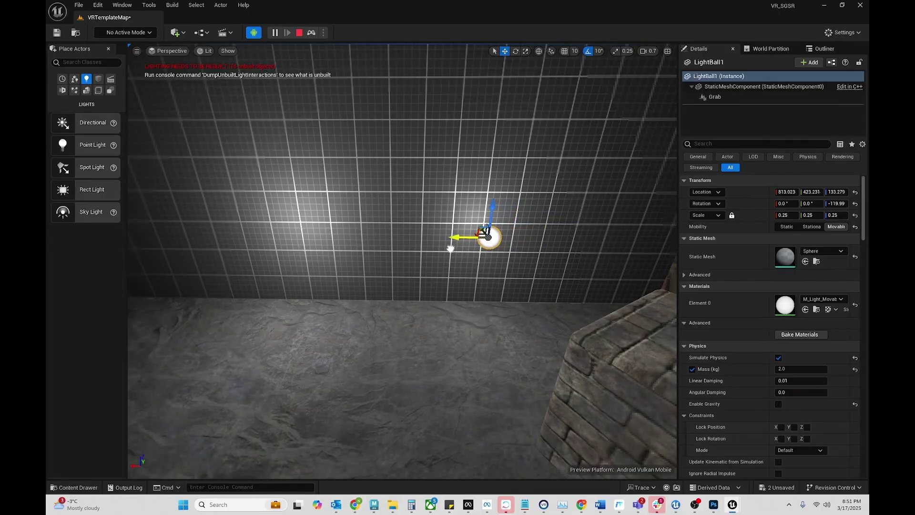
pyautogui.moveTo(437, 292); pyautogui.dragTo(500, 286, button='right')
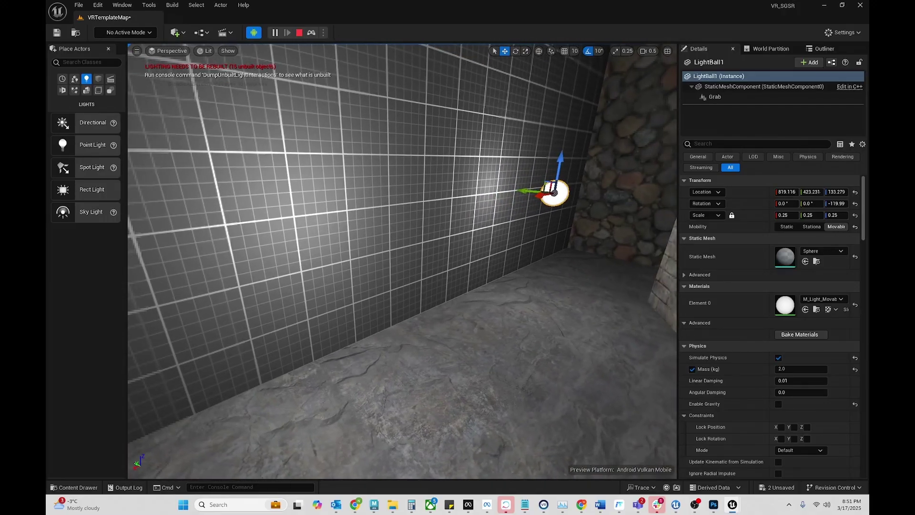
pyautogui.moveTo(400, 261); pyautogui.dragTo(458, 261, button='right')
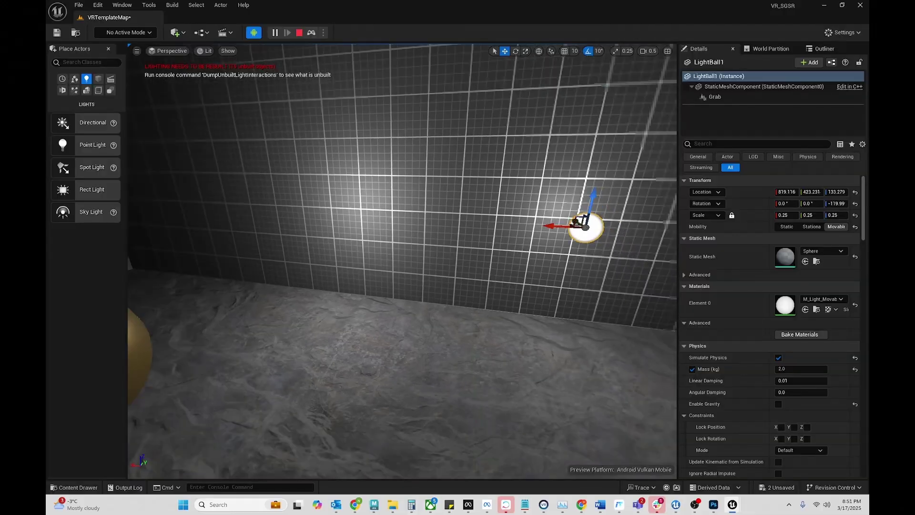
pyautogui.moveTo(402, 261)
pyautogui.mouseDown(button='right')
pyautogui.moveTo(358, 261)
pyautogui.moveTo(472, 261)
pyautogui.mouseUp(button='right')
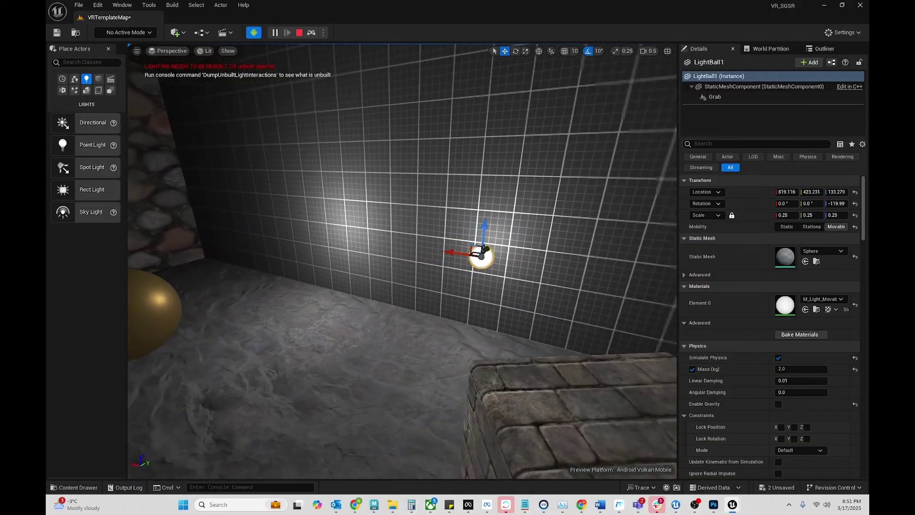
pyautogui.moveTo(438, 296); pyautogui.dragTo(401, 295, button='right')
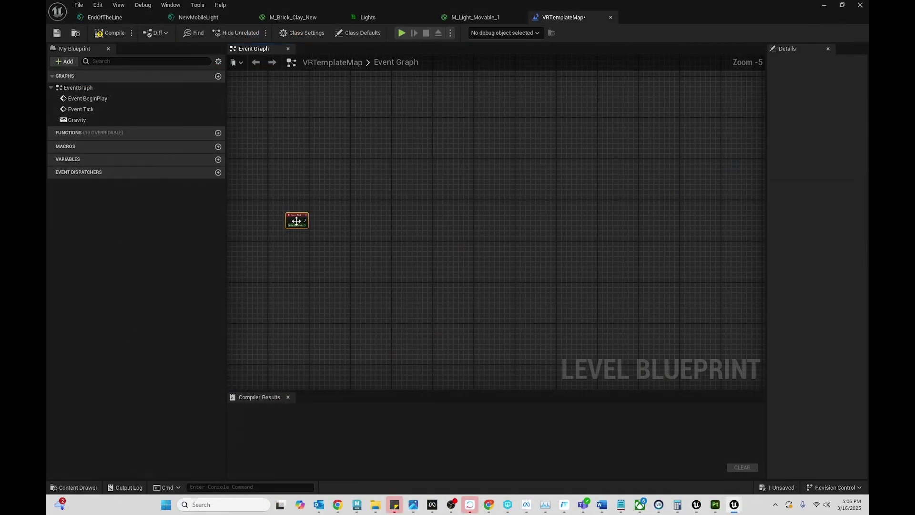
# Move the Event Tick node aside and float and widen the Level Blueprint window.
pyautogui.moveTo(296, 221); pyautogui.dragTo(410, 241)
pyautogui.click(449, 275)
pyautogui.moveTo(468, 1); pyautogui.dragTo(576, 134)
pyautogui.click(576, 131)
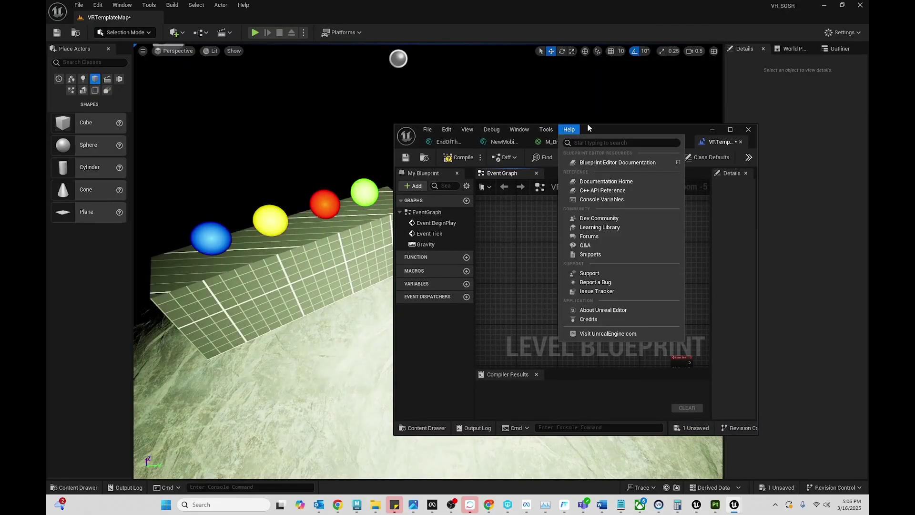
pyautogui.click(596, 125)
pyautogui.doubleClick(595, 125)
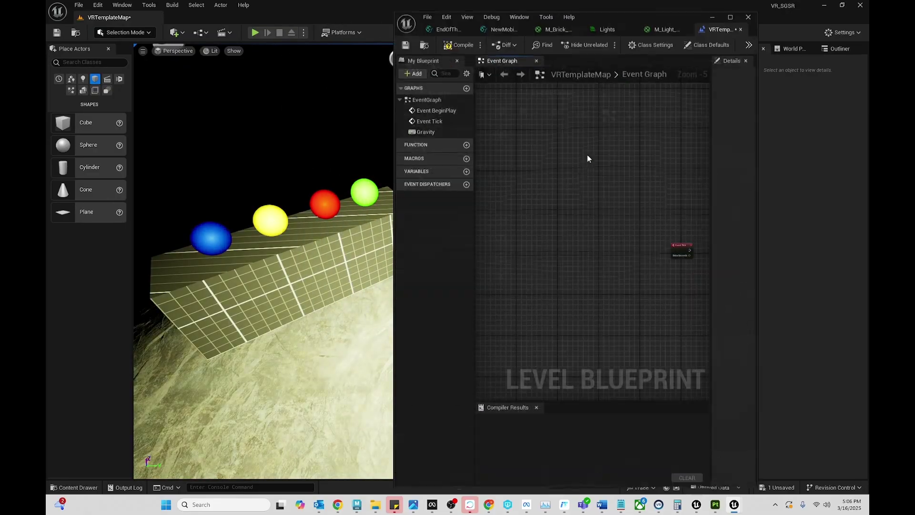
pyautogui.moveTo(653, 7); pyautogui.dragTo(477, 167)
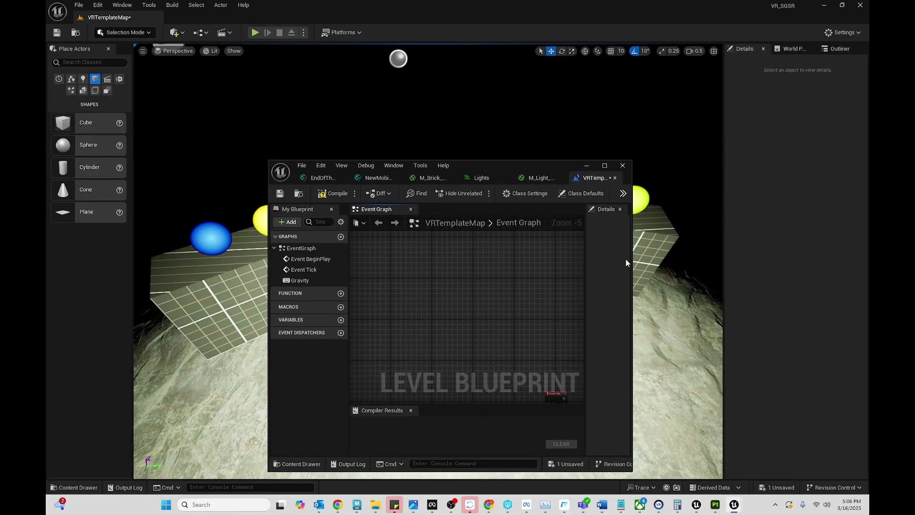
pyautogui.moveTo(629, 262); pyautogui.dragTo(697, 261)
# Select LightBall1 through LightBall8 in the Outliner and drop them into the Event Graph.
pyautogui.click(841, 47)
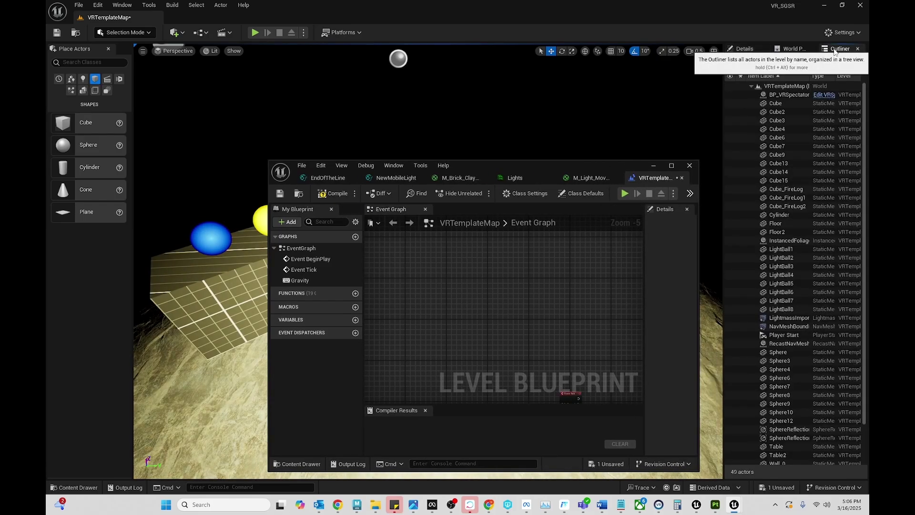
pyautogui.click(211, 239)
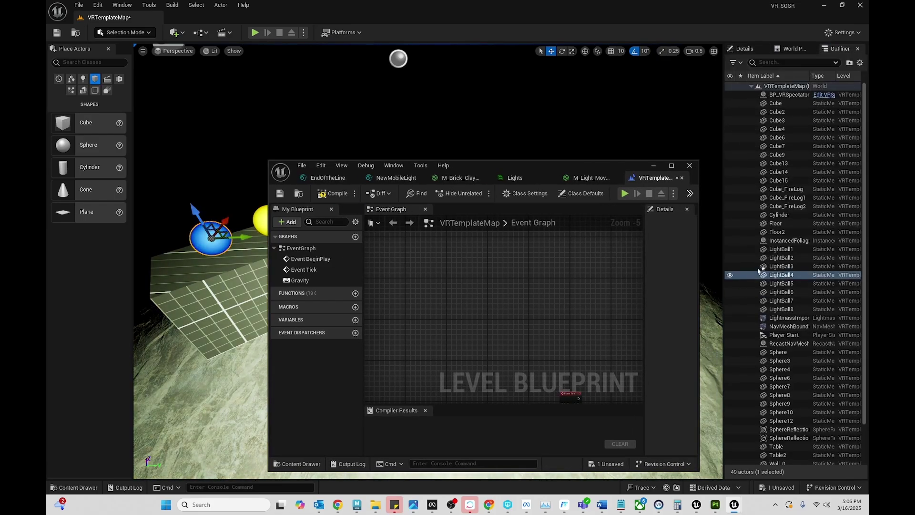
pyautogui.click(787, 249)
pyautogui.keyDown('shift'); pyautogui.click(783, 309); pyautogui.keyUp('shift')
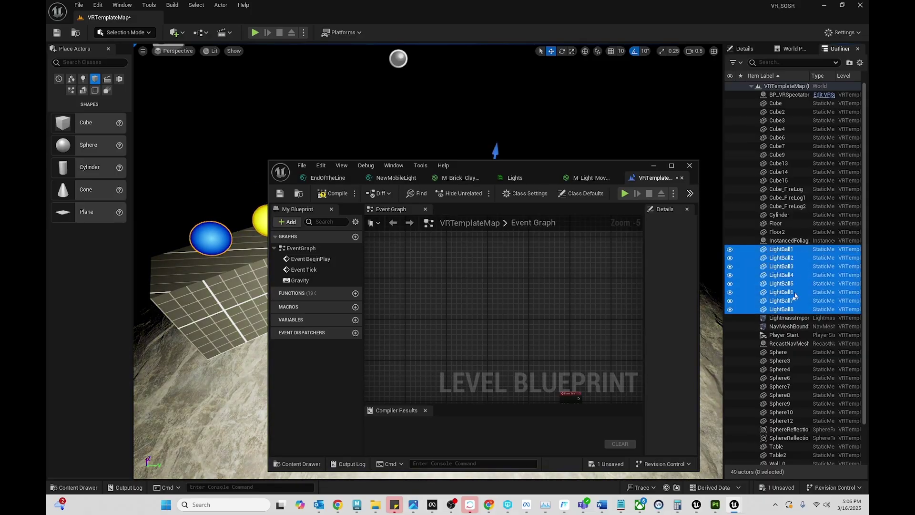
pyautogui.moveTo(510, 298); pyautogui.dragTo(510, 298)
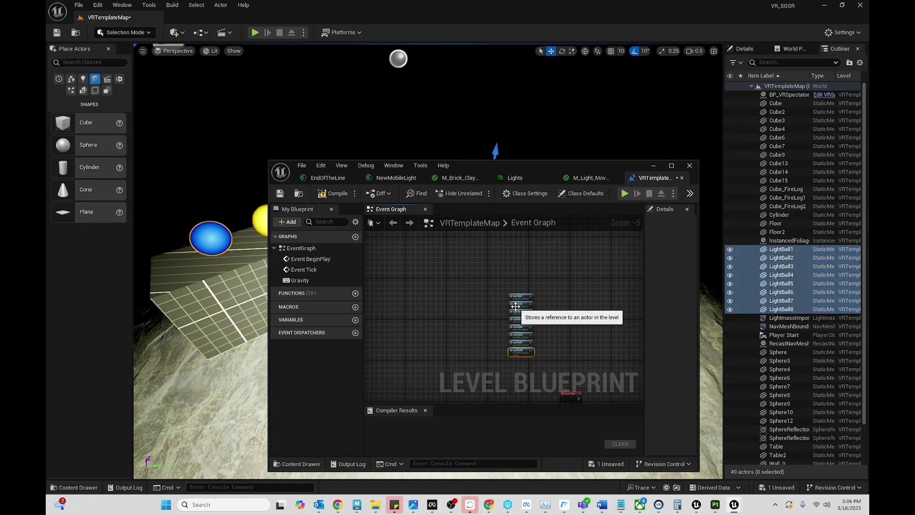
# Maximize the Level Blueprint editor and spread the eight LightBall nodes apart.
pyautogui.click(671, 166)
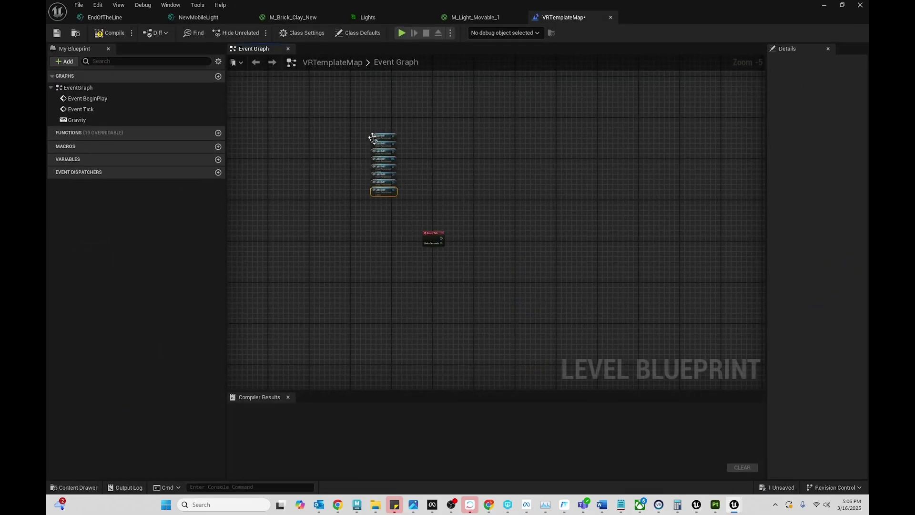
pyautogui.moveTo(395, 206); pyautogui.dragTo(386, 194)
pyautogui.moveTo(386, 195); pyautogui.dragTo(552, 244, button='right')
pyautogui.scroll(3, 581, 216)
pyautogui.scroll(2, 581, 216)
pyautogui.click(581, 220)
pyautogui.scroll(-1, 577, 208)
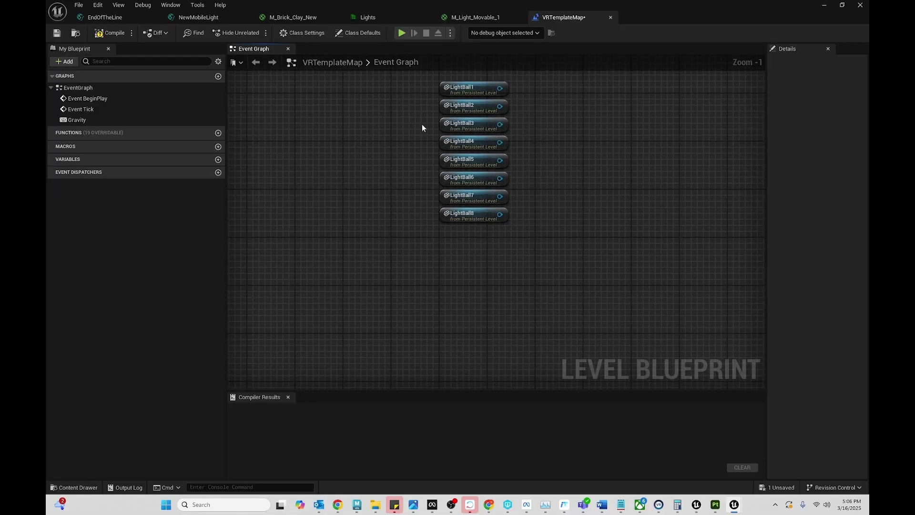
pyautogui.moveTo(433, 122); pyautogui.dragTo(399, 156, button='right')
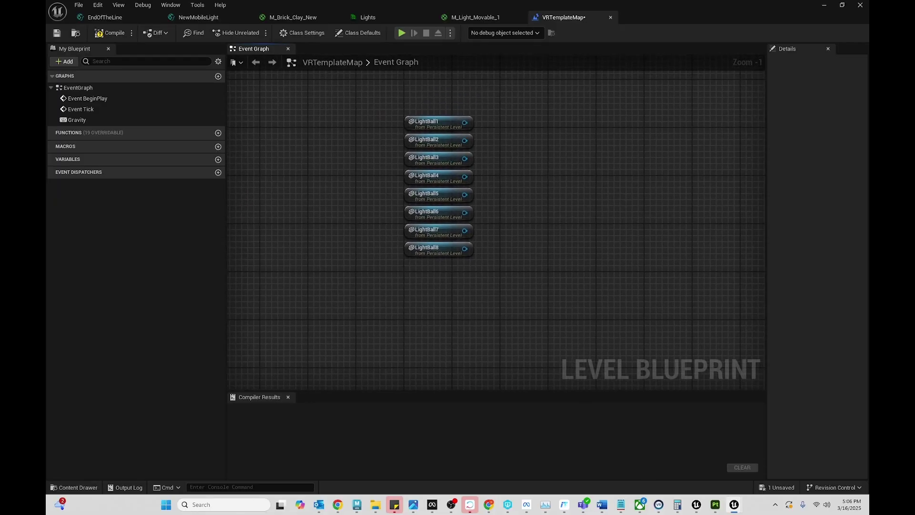
pyautogui.moveTo(378, 262); pyautogui.dragTo(475, 137)
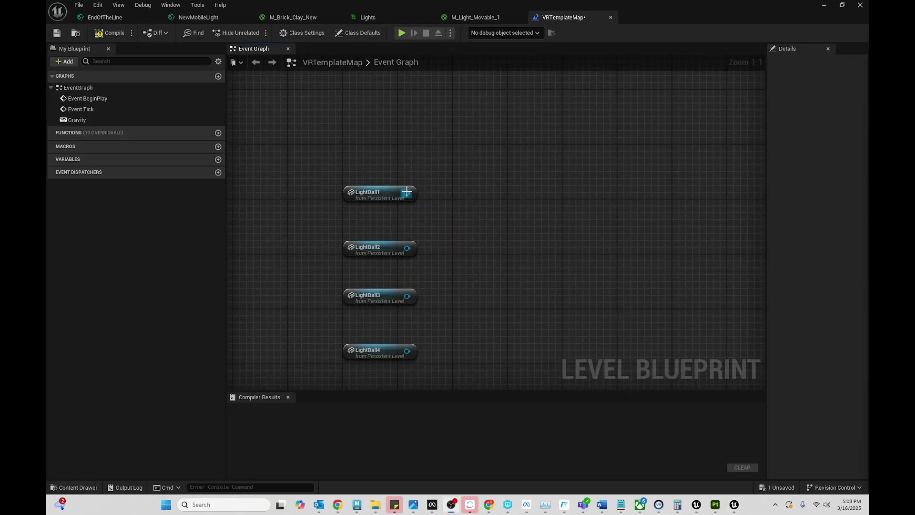
# Add a Get Actor Location node from LightBall1 and a Set Vector Parameter Value node.
pyautogui.moveTo(485, 189); pyautogui.dragTo(486, 188)
pyautogui.write('getactor')
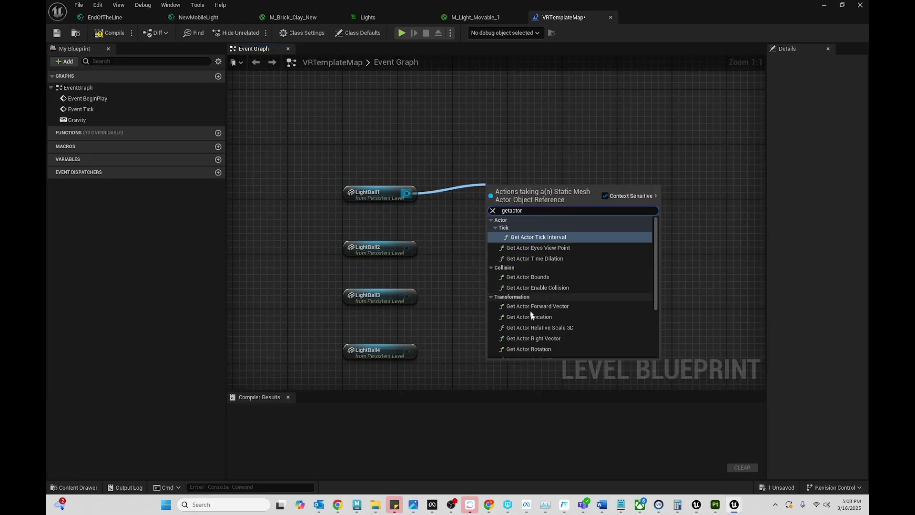
pyautogui.click(535, 317)
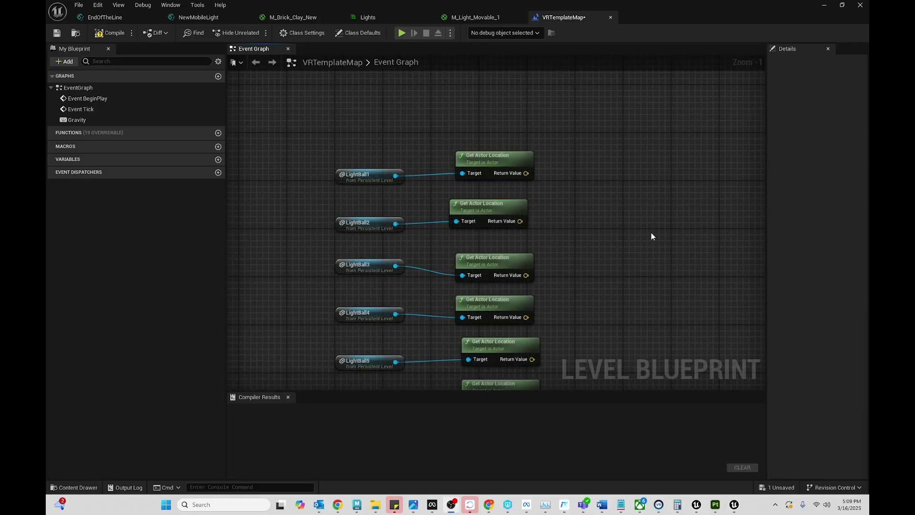
pyautogui.rightClick(609, 197)
pyautogui.write('set vec')
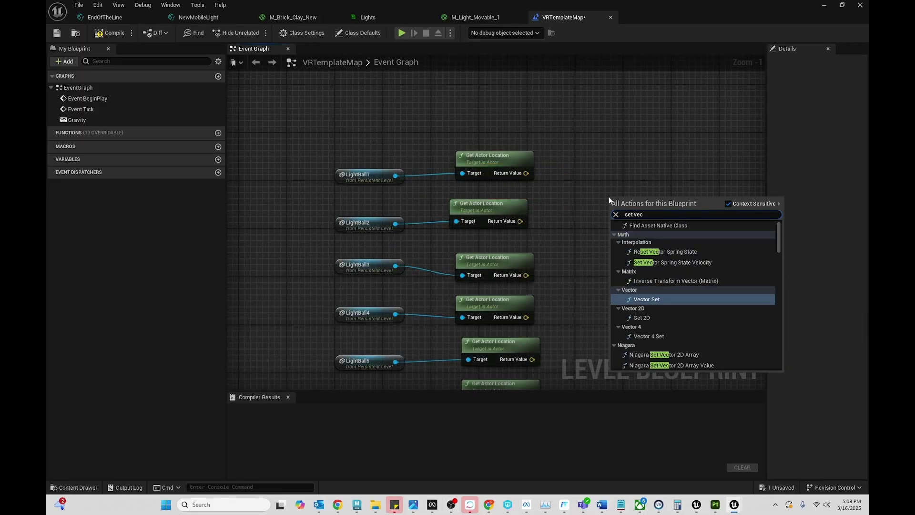
pyautogui.write('tor para')
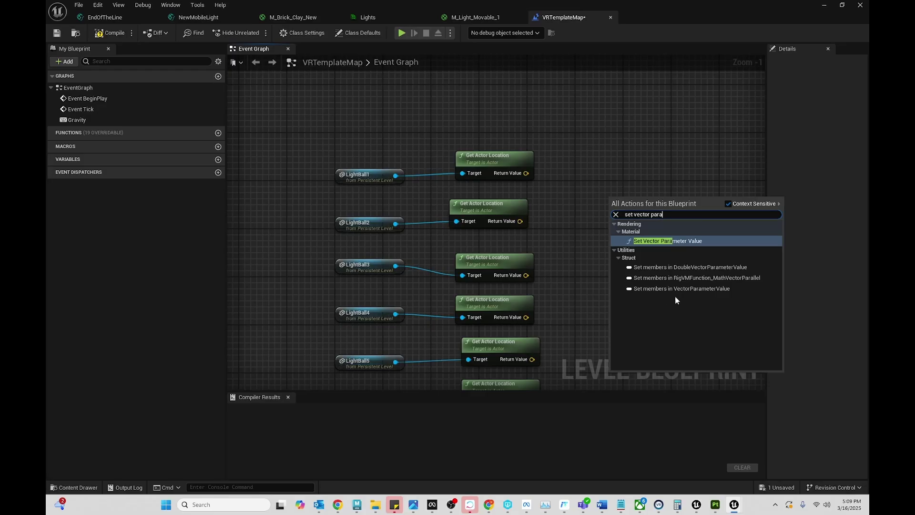
pyautogui.press('Return')
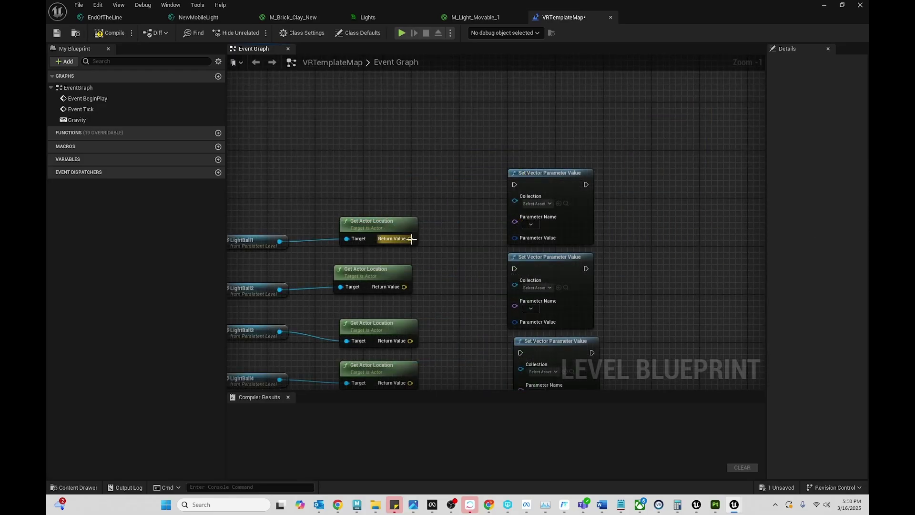
# Wire the first three LightBall locations into their Set Vector Parameter Value inputs.
pyautogui.moveTo(411, 239); pyautogui.dragTo(451, 249)
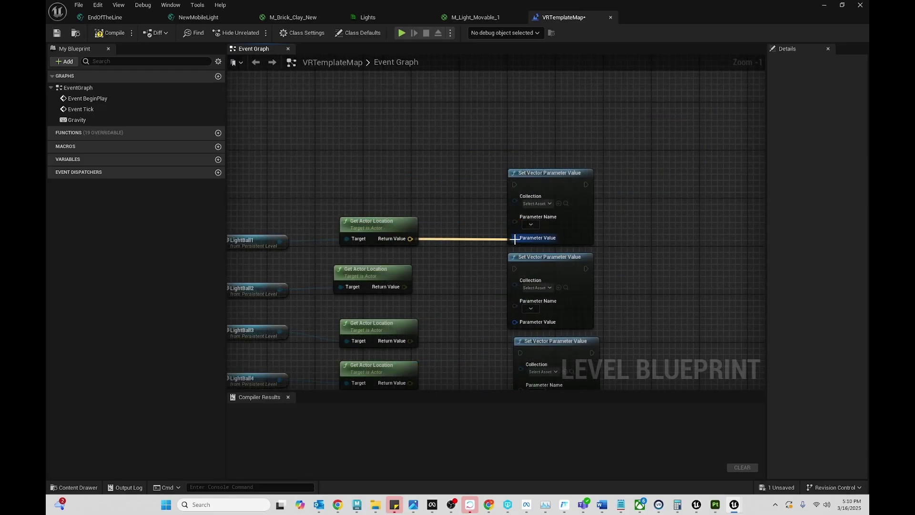
pyautogui.moveTo(508, 242); pyautogui.dragTo(513, 238)
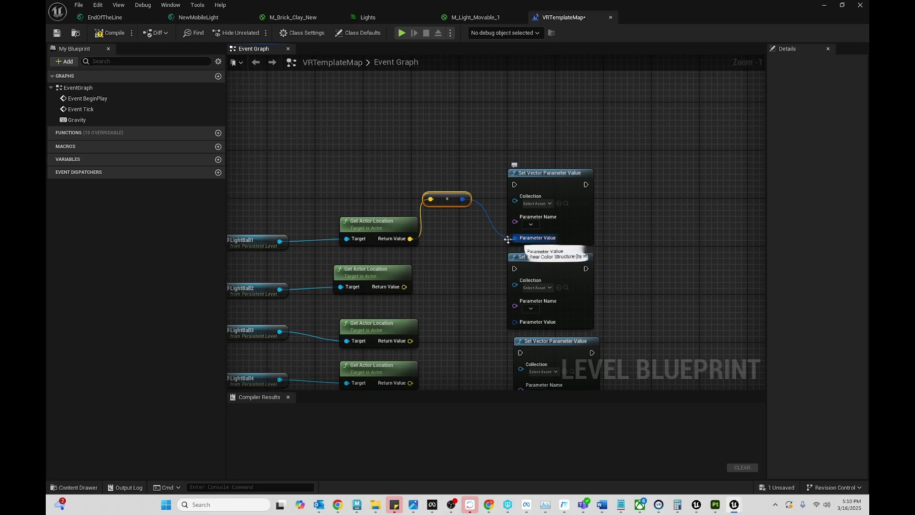
pyautogui.moveTo(404, 287); pyautogui.dragTo(516, 322)
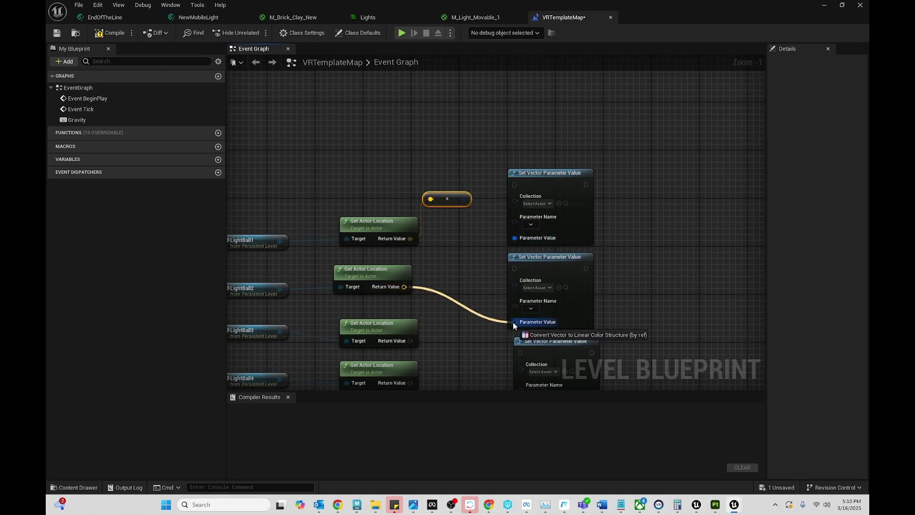
pyautogui.moveTo(411, 340); pyautogui.dragTo(522, 379)
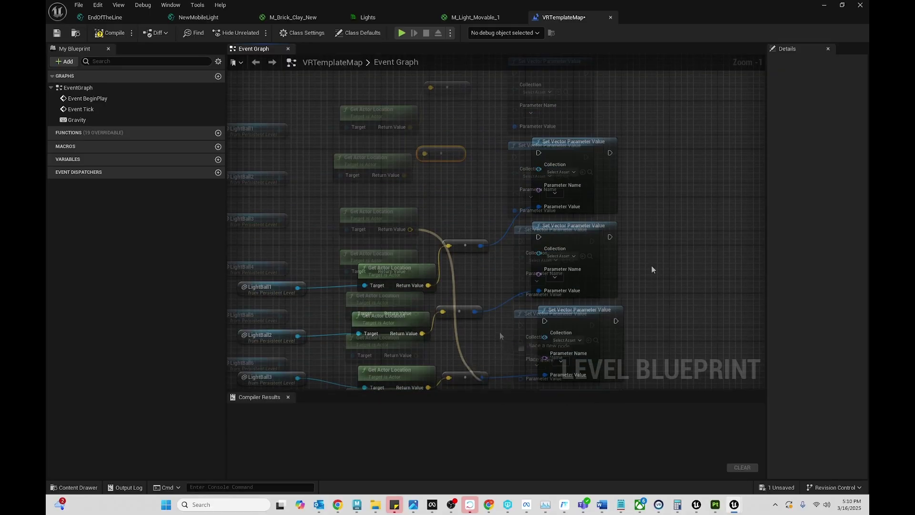
# Set the first node's Collection to Lights and Parameter Name to Position Light 1.
pyautogui.click(563, 172)
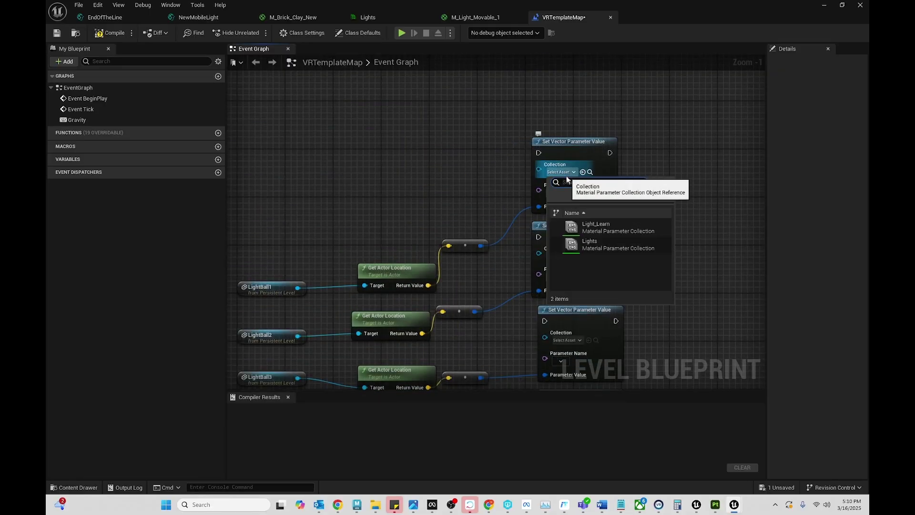
pyautogui.click(590, 243)
pyautogui.moveTo(557, 200); pyautogui.dragTo(517, 136, button='right')
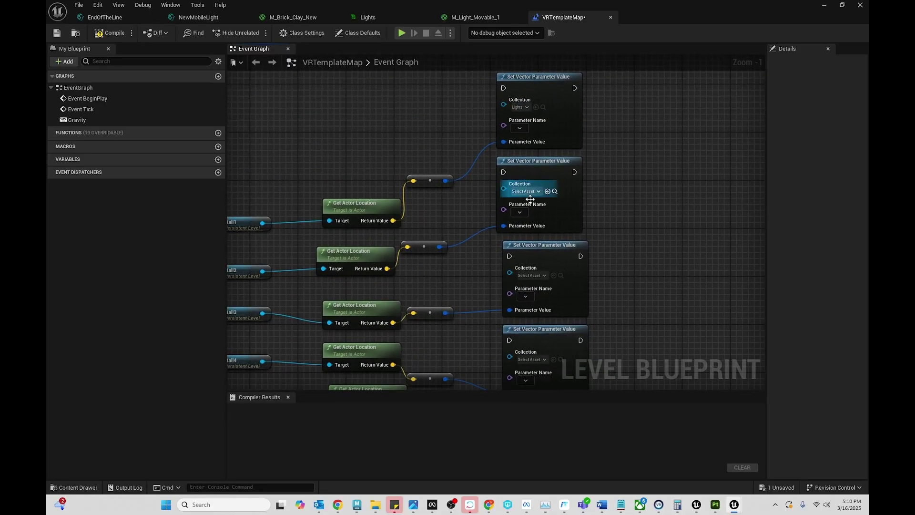
pyautogui.click(519, 128)
pyautogui.moveTo(265, 198); pyautogui.dragTo(295, 199, button='right')
pyautogui.click(533, 148)
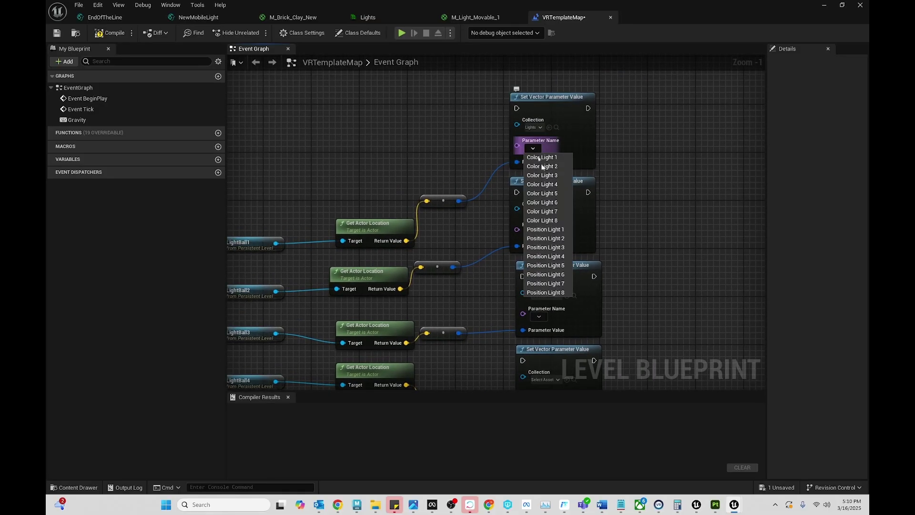
pyautogui.click(560, 230)
# Chain the execution pins from Position Light 1 through Position Light 4 onward.
pyautogui.moveTo(624, 251)
pyautogui.mouseDown(button='right')
pyautogui.moveTo(585, 218)
pyautogui.moveTo(526, 133)
pyautogui.mouseUp(button='right')
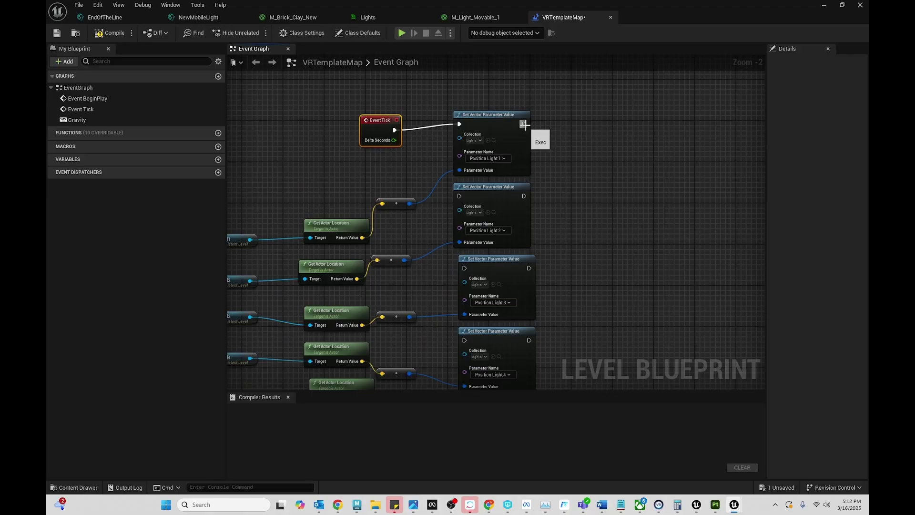
pyautogui.moveTo(524, 123); pyautogui.dragTo(459, 195)
pyautogui.moveTo(523, 195); pyautogui.dragTo(464, 268)
pyautogui.moveTo(464, 267); pyautogui.dragTo(425, 159, button='right')
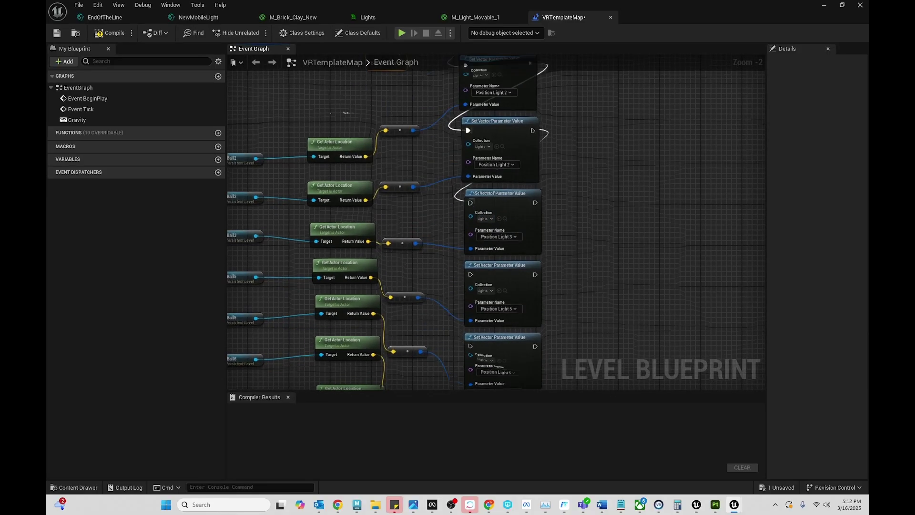
pyautogui.moveTo(535, 141); pyautogui.dragTo(528, 85, button='right')
pyautogui.moveTo(529, 84); pyautogui.dragTo(465, 155)
pyautogui.moveTo(528, 157); pyautogui.dragTo(497, 184)
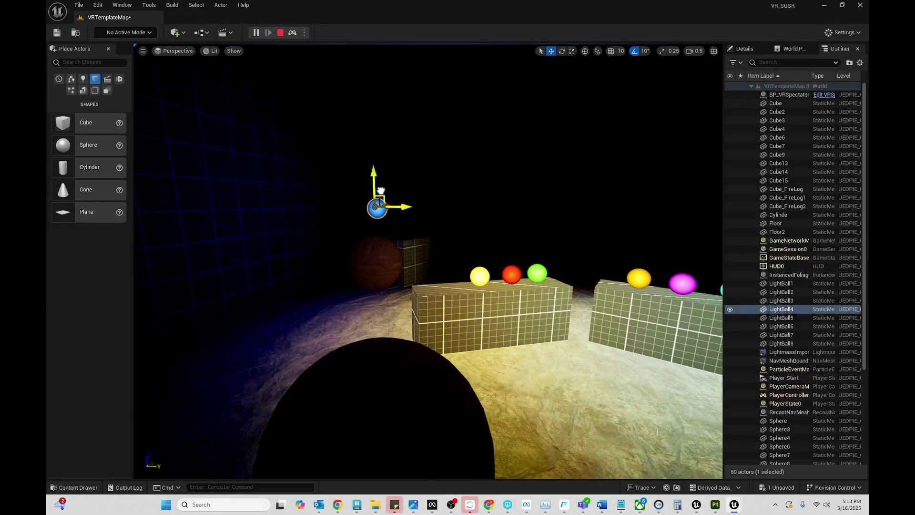
# Raise yellow LightBall1 toward the ceiling and push red LightBall2 against the right wall.
pyautogui.click(477, 275)
pyautogui.moveTo(487, 259); pyautogui.dragTo(488, 56)
pyautogui.moveTo(488, 56); pyautogui.dragTo(460, 162, button='right')
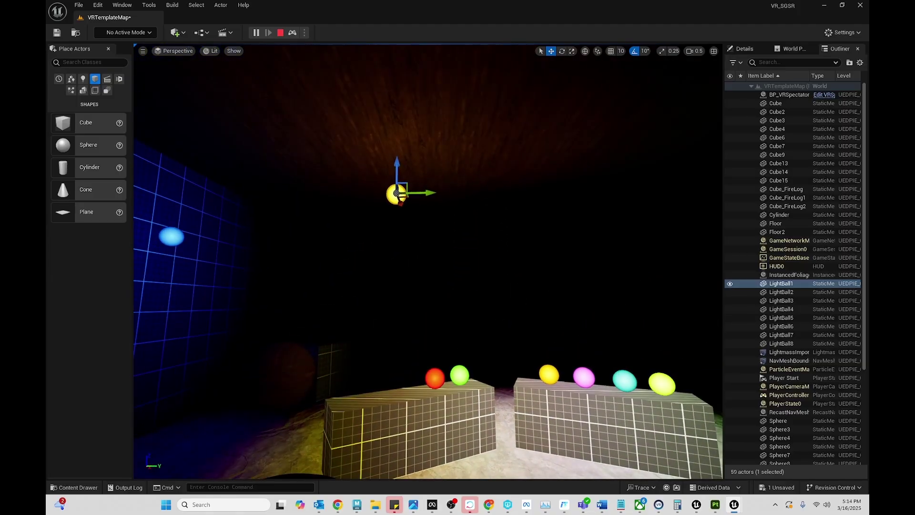
pyautogui.click(437, 373)
pyautogui.moveTo(437, 374); pyautogui.dragTo(683, 251)
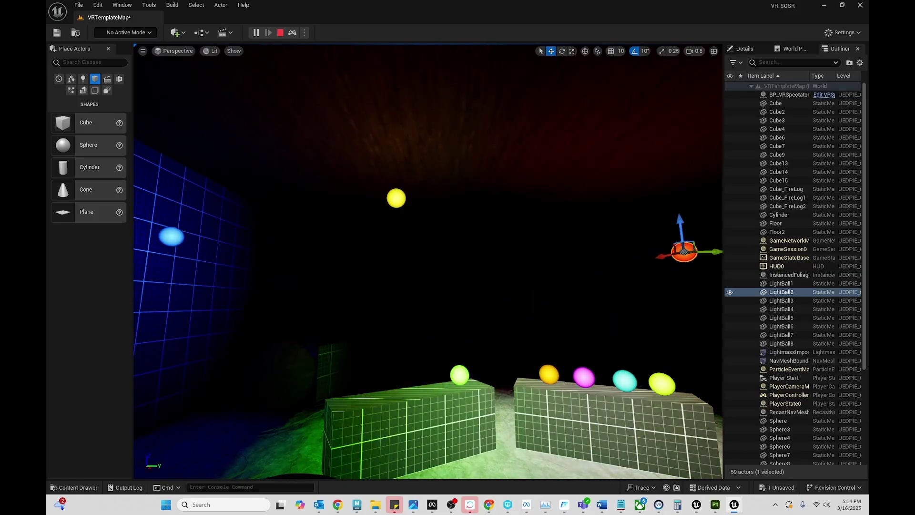
pyautogui.moveTo(683, 250); pyautogui.dragTo(497, 239, button='right')
pyautogui.moveTo(448, 242); pyautogui.dragTo(543, 217)
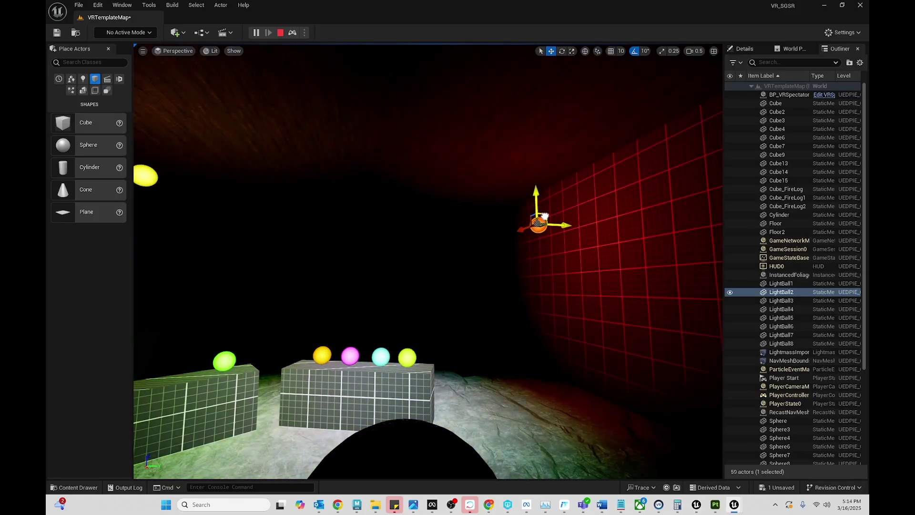
# Reposition LightBall7 right, LightBall6 to the ceiling, LightBall5 near the floor, and LightBall8.
pyautogui.click(406, 356)
pyautogui.moveTo(411, 350); pyautogui.dragTo(561, 332)
pyautogui.click(381, 355)
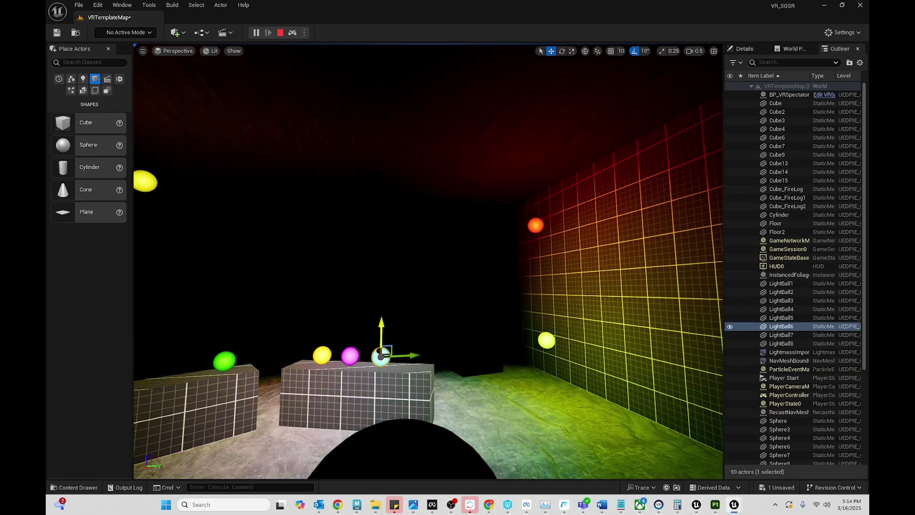
pyautogui.moveTo(382, 355); pyautogui.dragTo(384, 159)
pyautogui.click(350, 356)
pyautogui.moveTo(352, 355)
pyautogui.mouseDown()
pyautogui.moveTo(478, 361)
pyautogui.moveTo(473, 341)
pyautogui.mouseUp()
pyautogui.click(323, 354)
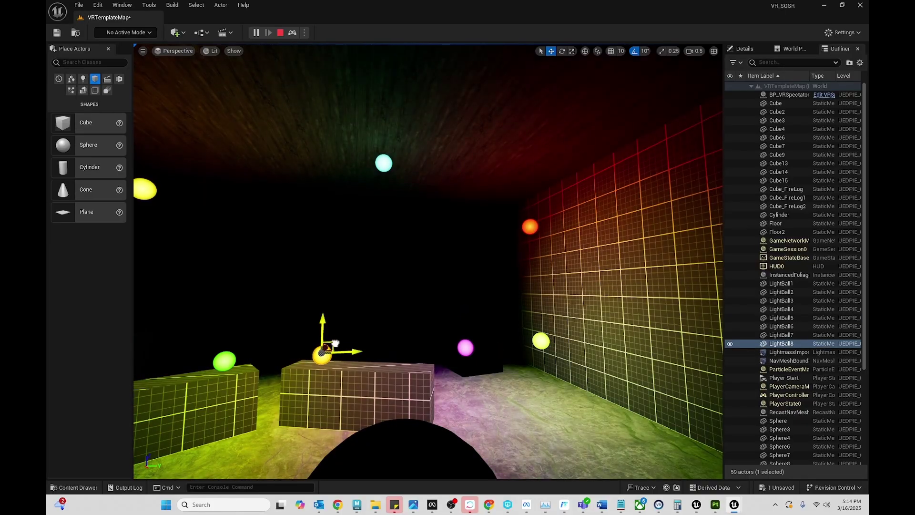
pyautogui.moveTo(334, 342); pyautogui.dragTo(295, 213)
pyautogui.moveTo(250, 273)
pyautogui.mouseDown()
pyautogui.moveTo(261, 293)
pyautogui.moveTo(404, 276)
pyautogui.moveTo(613, 294)
pyautogui.mouseUp()
pyautogui.moveTo(475, 318); pyautogui.dragTo(494, 318, button='right')
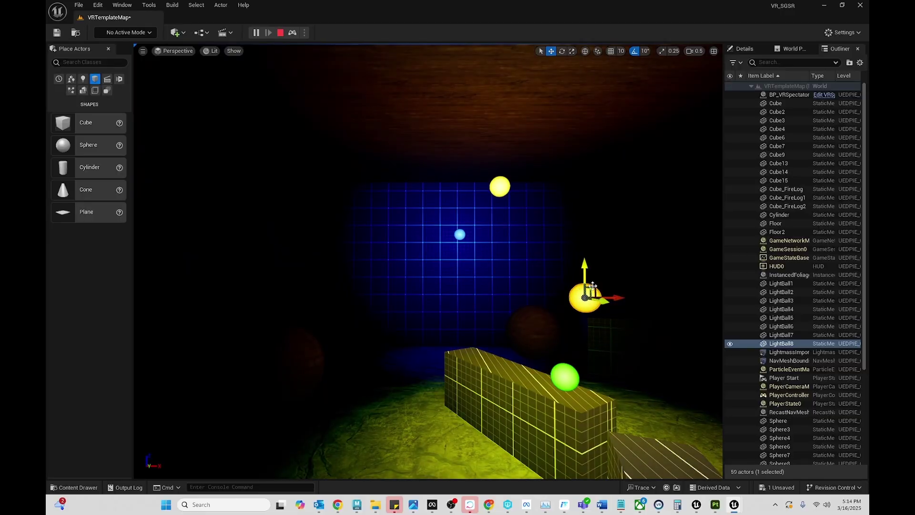
# Turn the view toward the stone wall to look over the glowing orbs.
pyautogui.moveTo(201, 217); pyautogui.dragTo(143, 214, button='right')
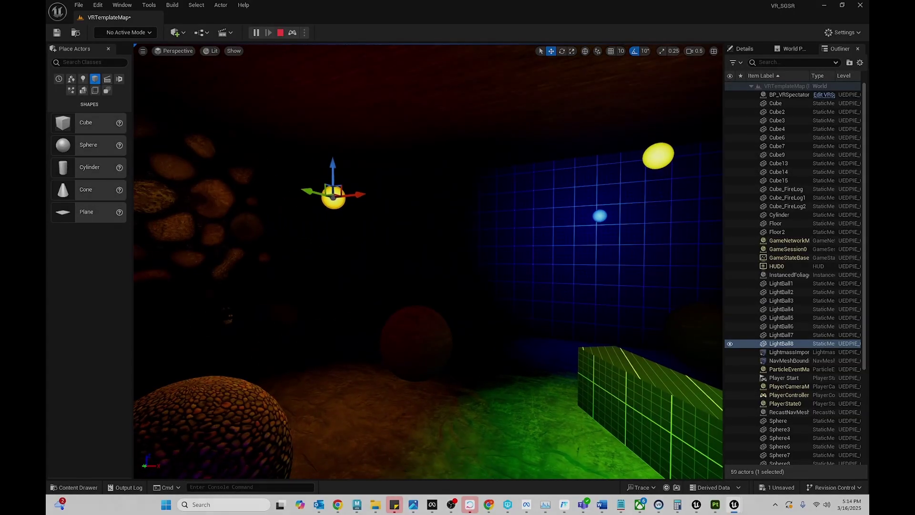